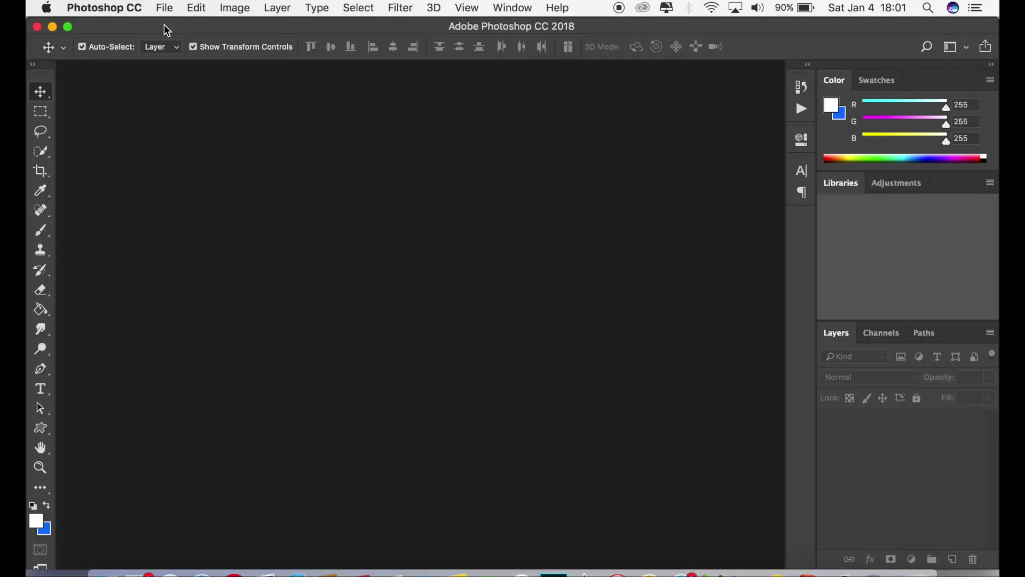
Open the photo IMG_0015.JPG from the Desktop folder
click(164, 8)
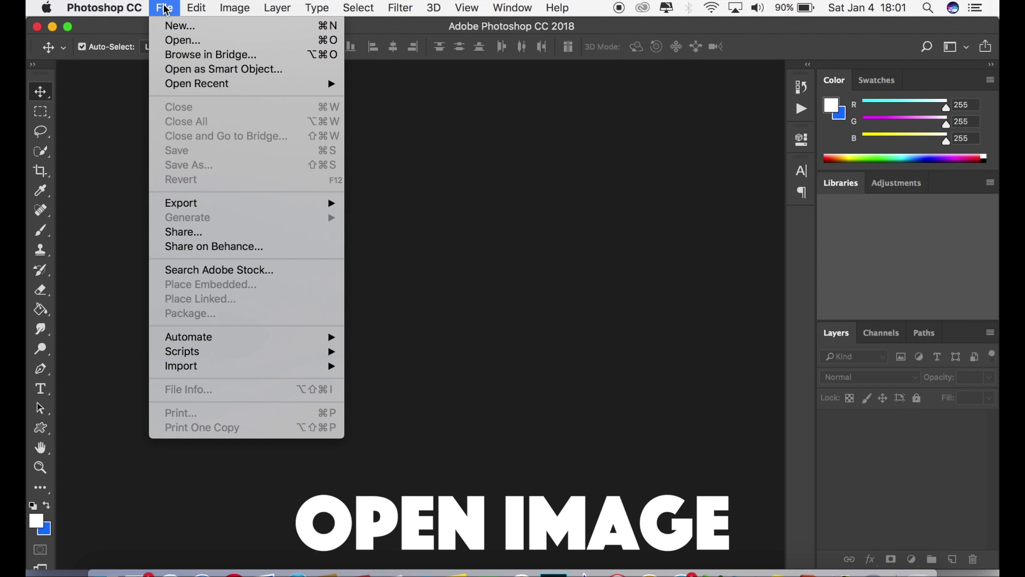
click(177, 42)
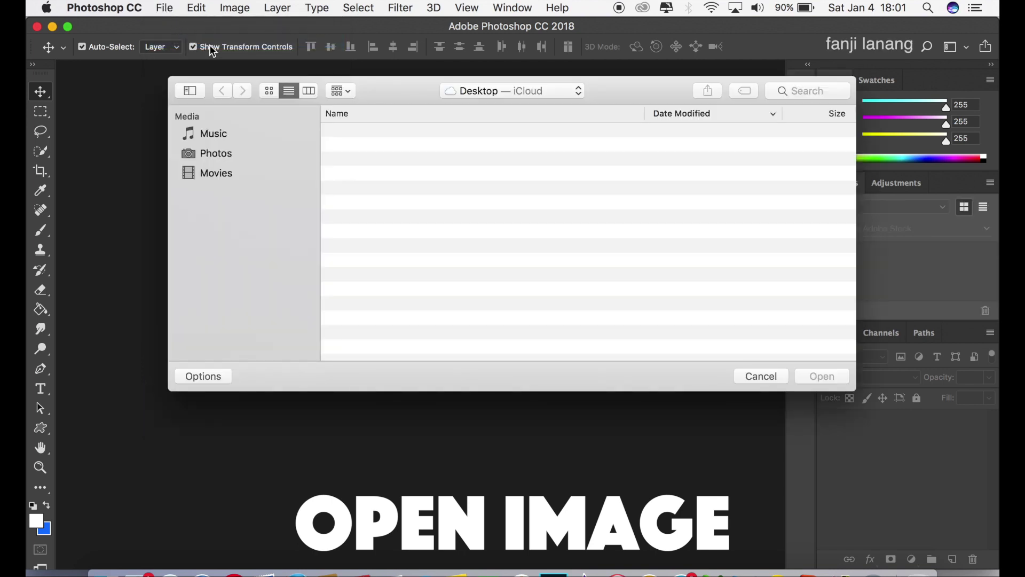
click(425, 276)
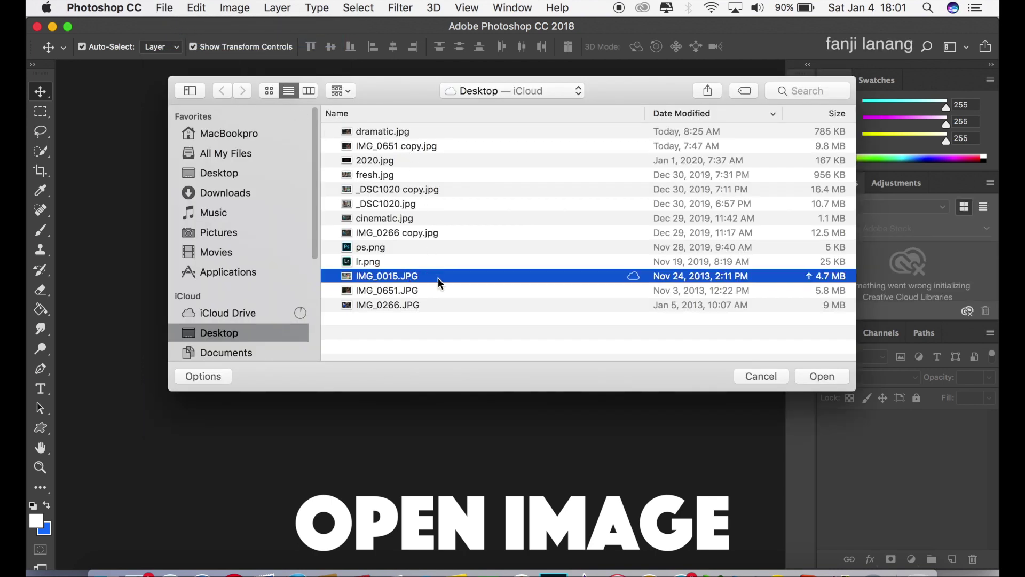
click(835, 376)
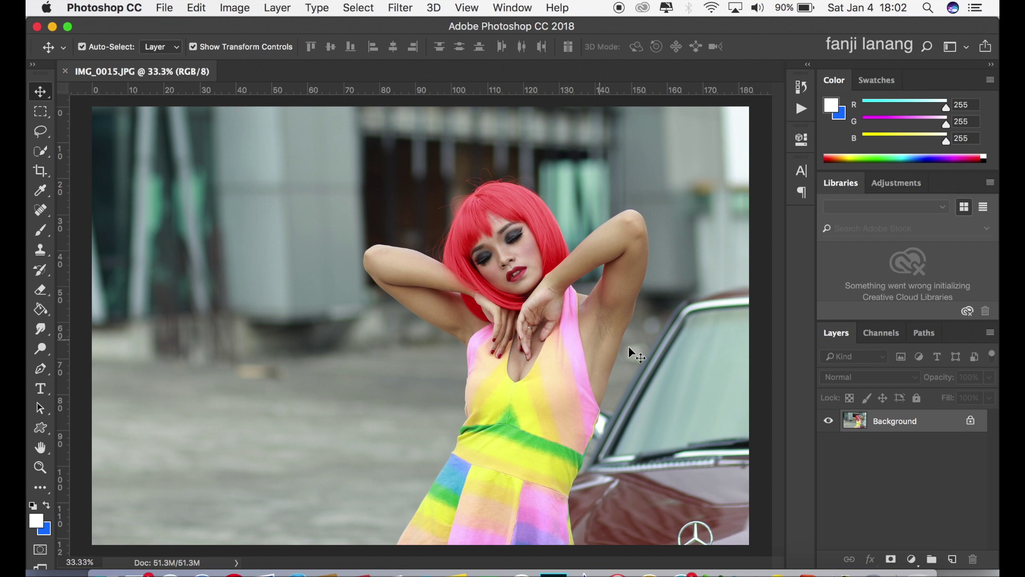
Add a Channel Mixer adjustment layer with the Blue output channel at Green 100% and Blue 0%, and set its blend mode to Lighten
click(912, 559)
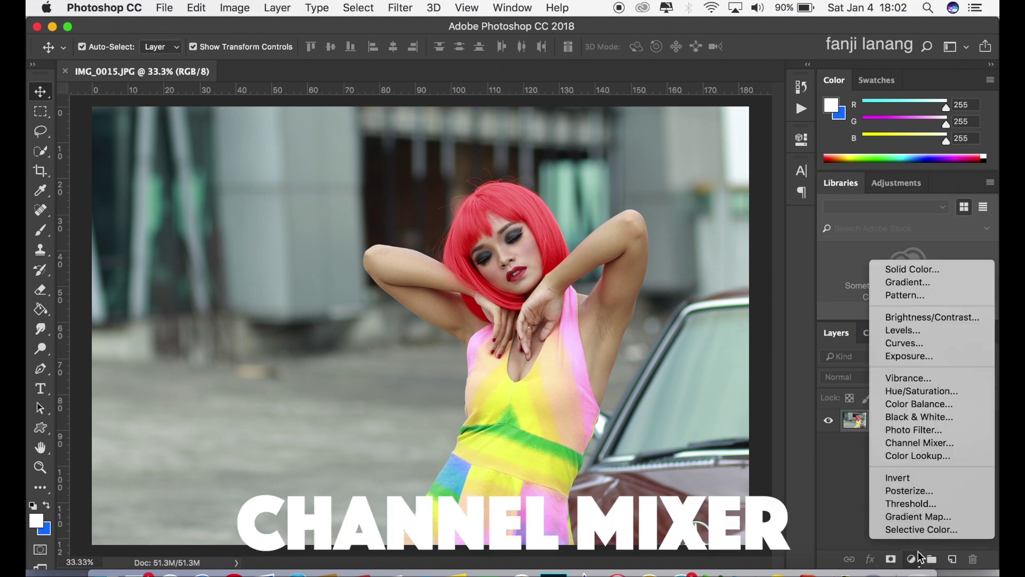
click(954, 449)
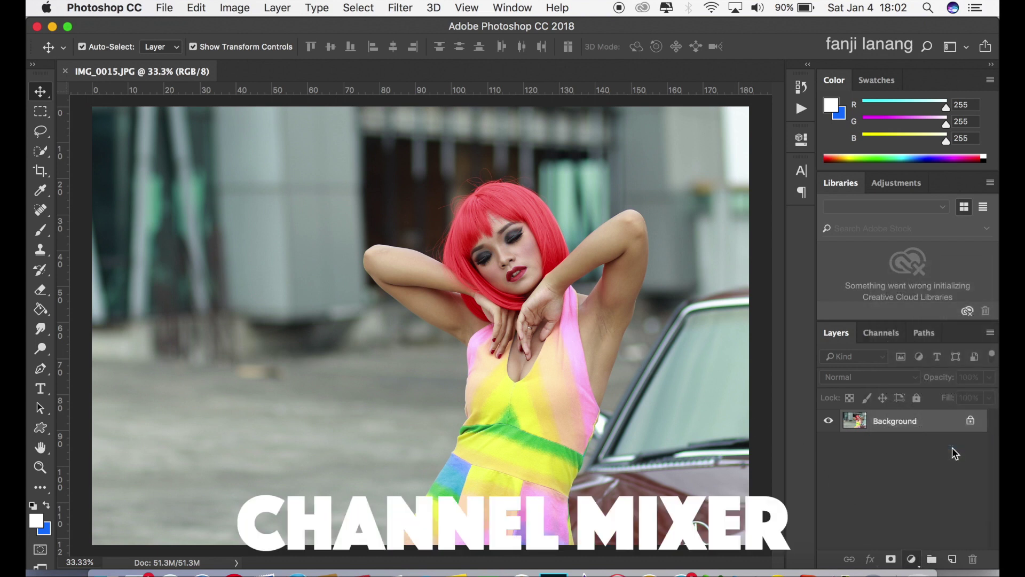
click(703, 203)
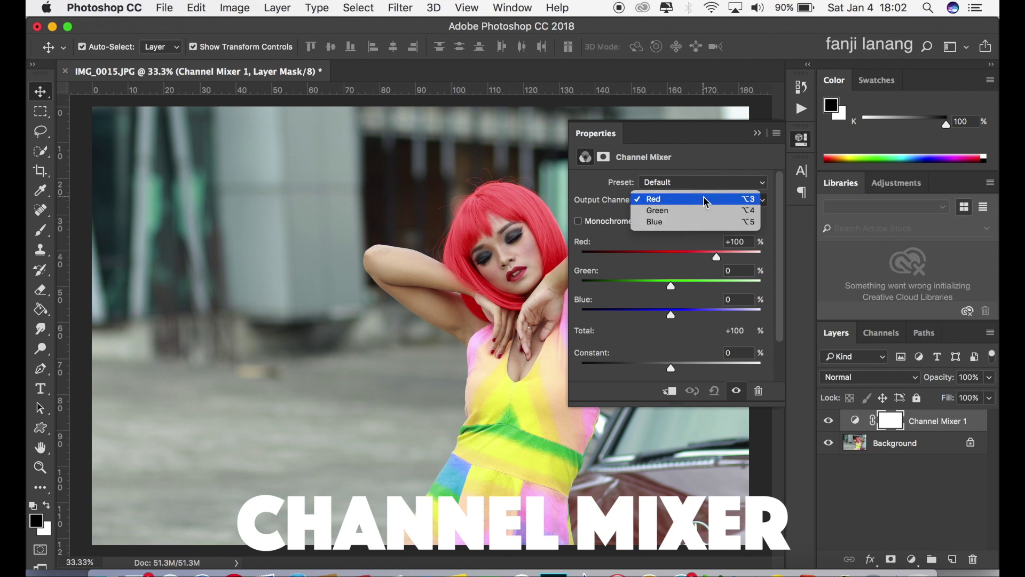
click(669, 224)
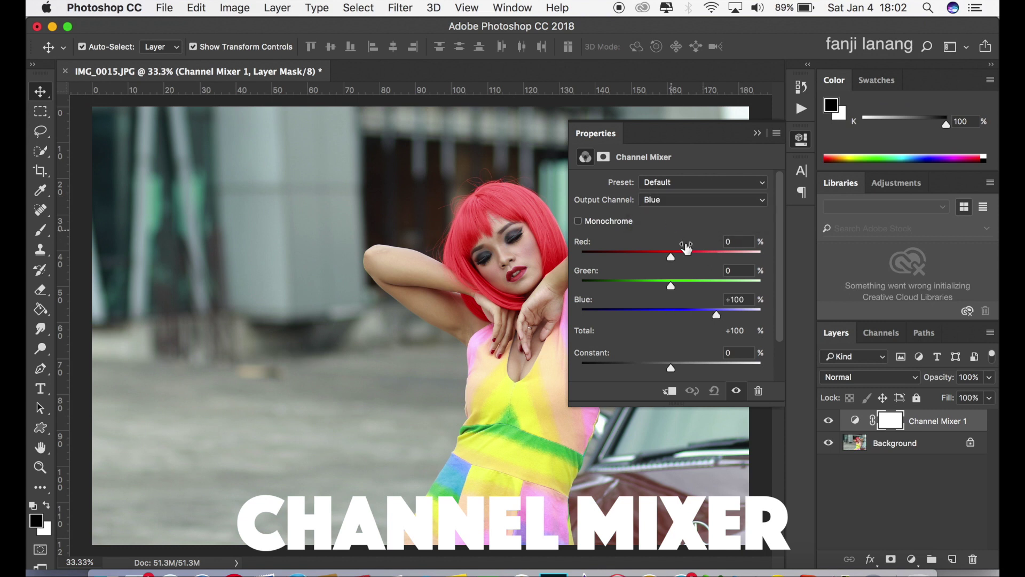
click(729, 270)
text(100)
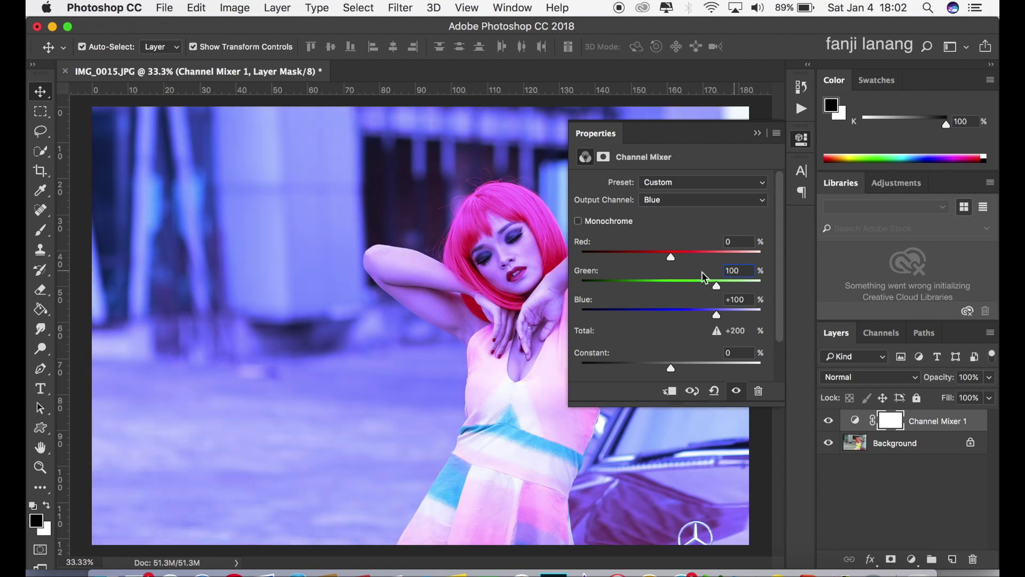
key(Tab)
text(0)
click(759, 134)
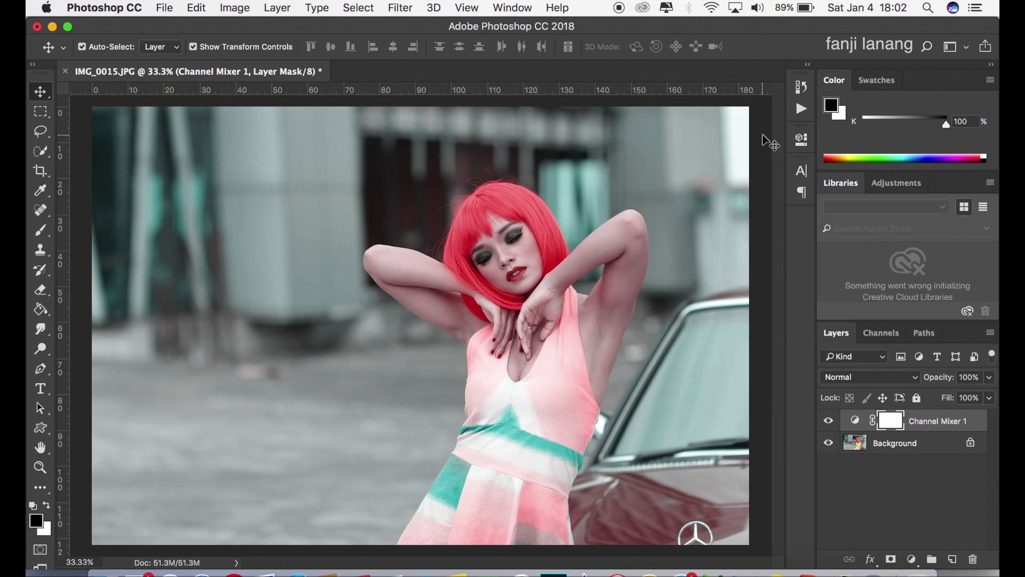
click(874, 386)
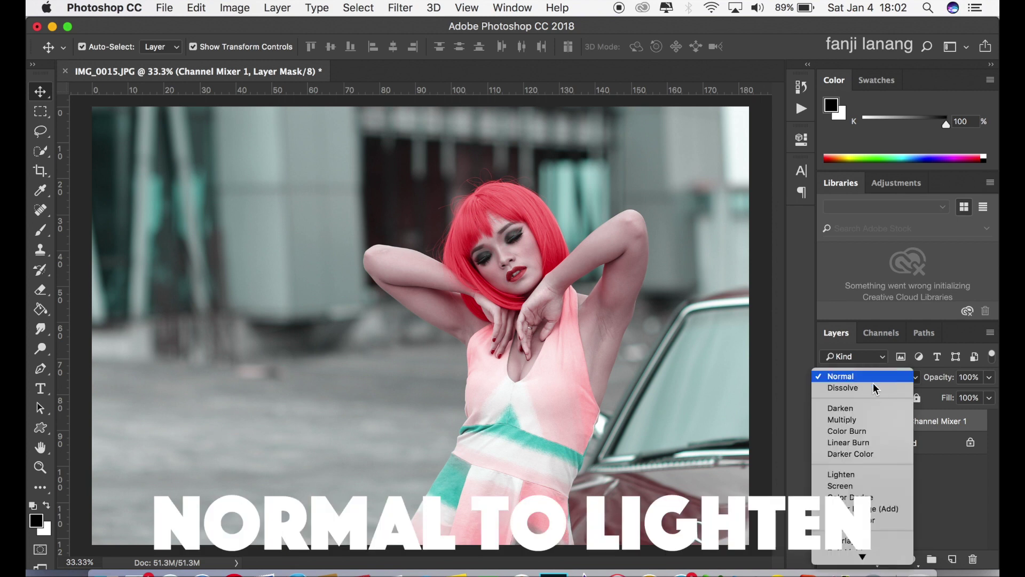
click(861, 472)
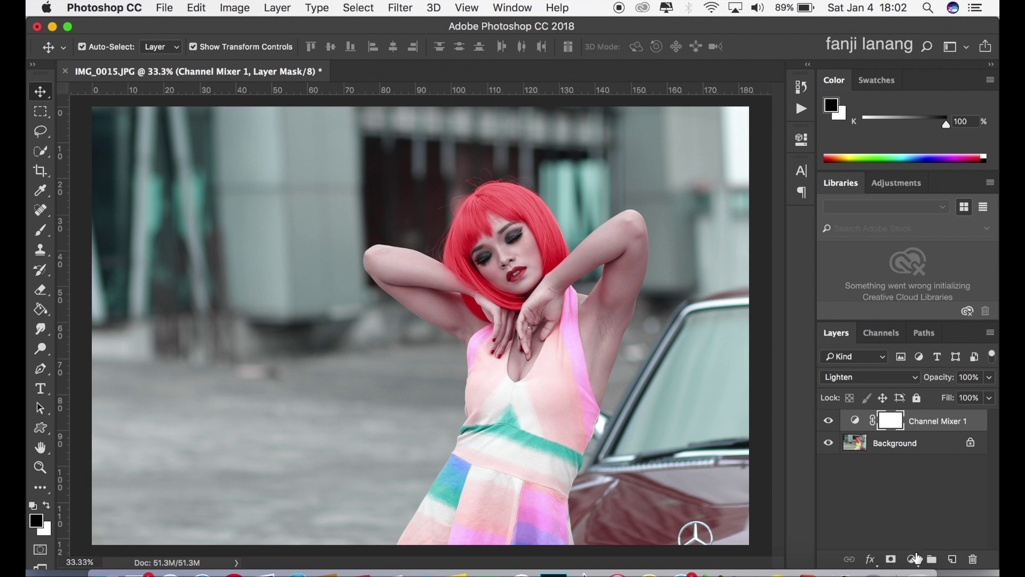
Add a Hue/Saturation adjustment layer with Hue +15 and Saturation +18, and compare the photo with and without it
click(912, 559)
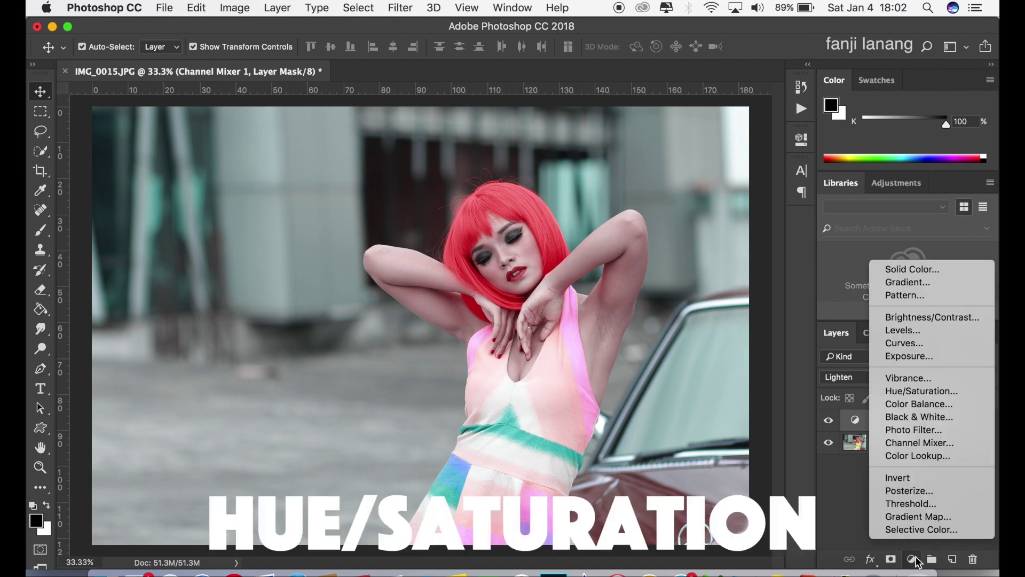
click(935, 390)
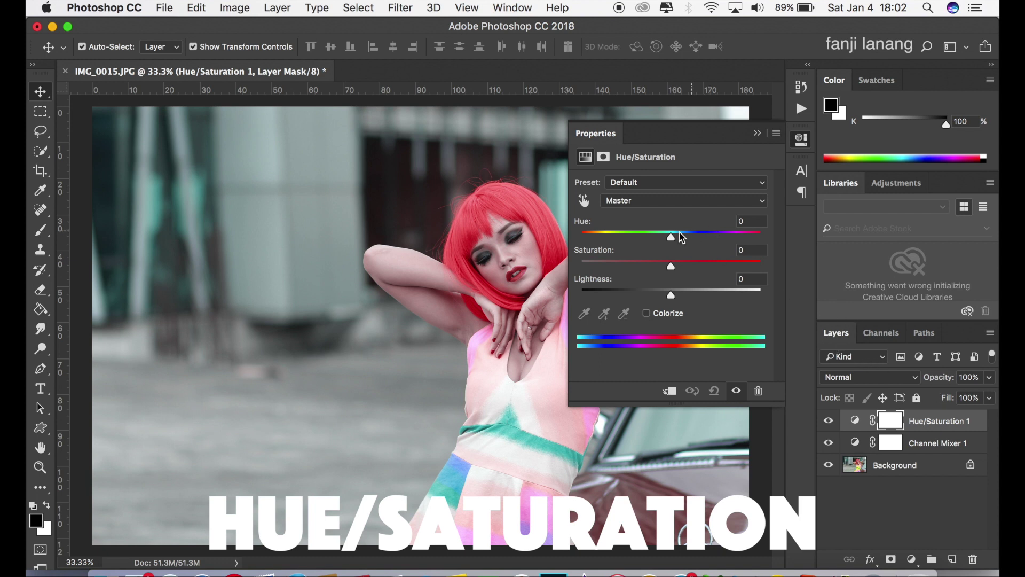
drag(677, 238, 689, 271)
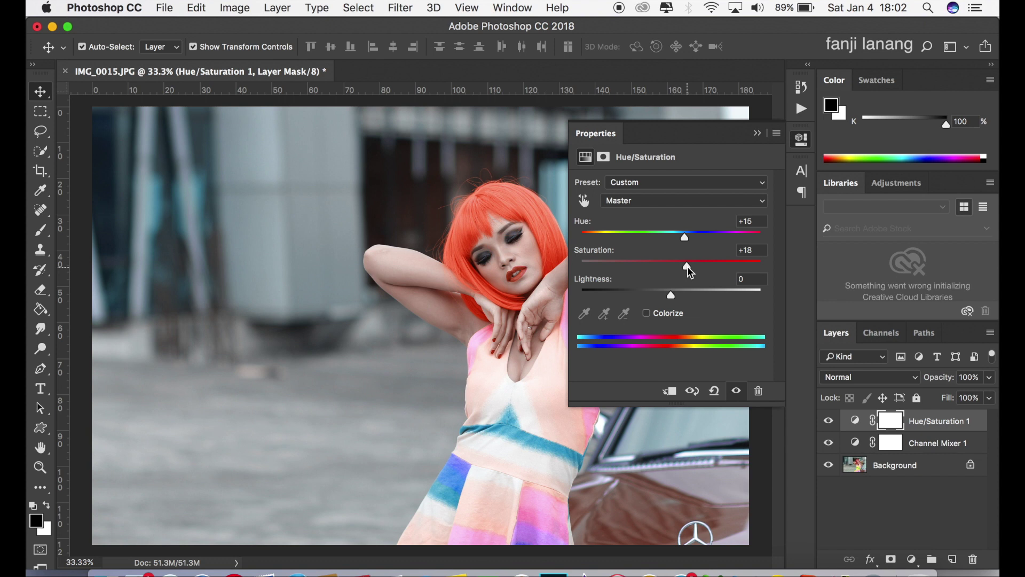
click(757, 133)
click(828, 421)
click(828, 421)
Add a Brightness/Contrast adjustment layer with Brightness -15 and Contrast 20
click(912, 558)
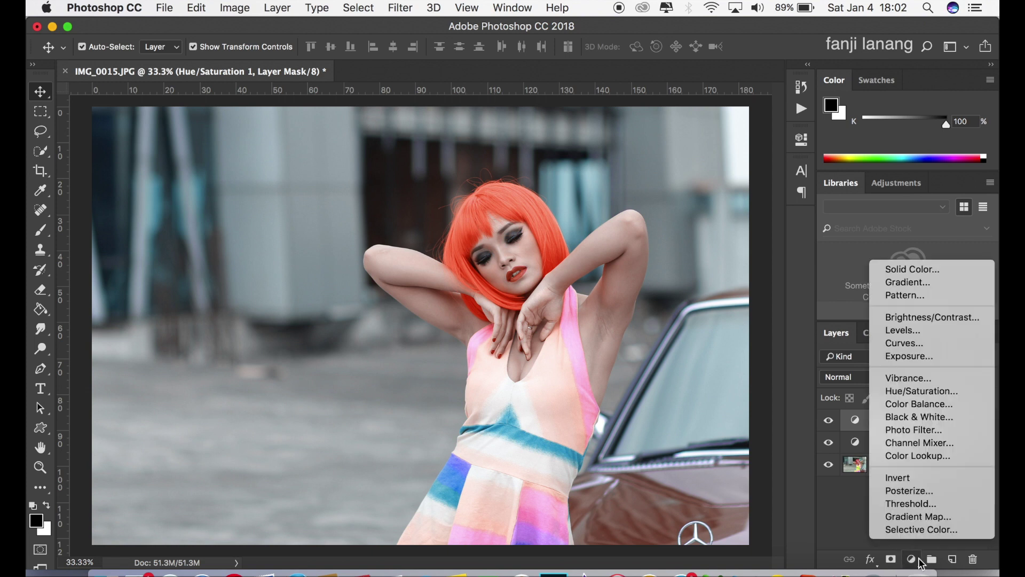
click(963, 319)
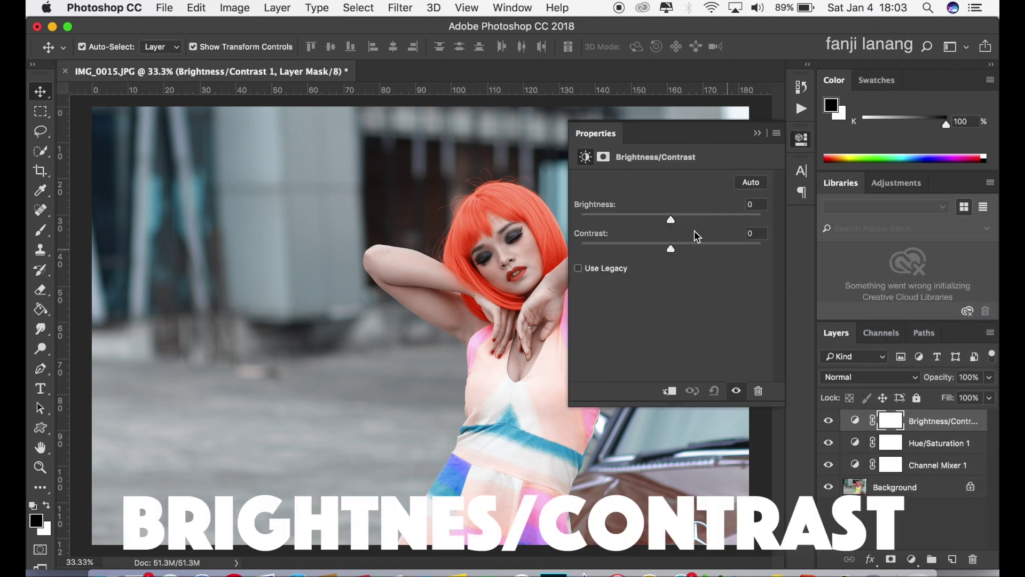
drag(669, 221, 662, 215)
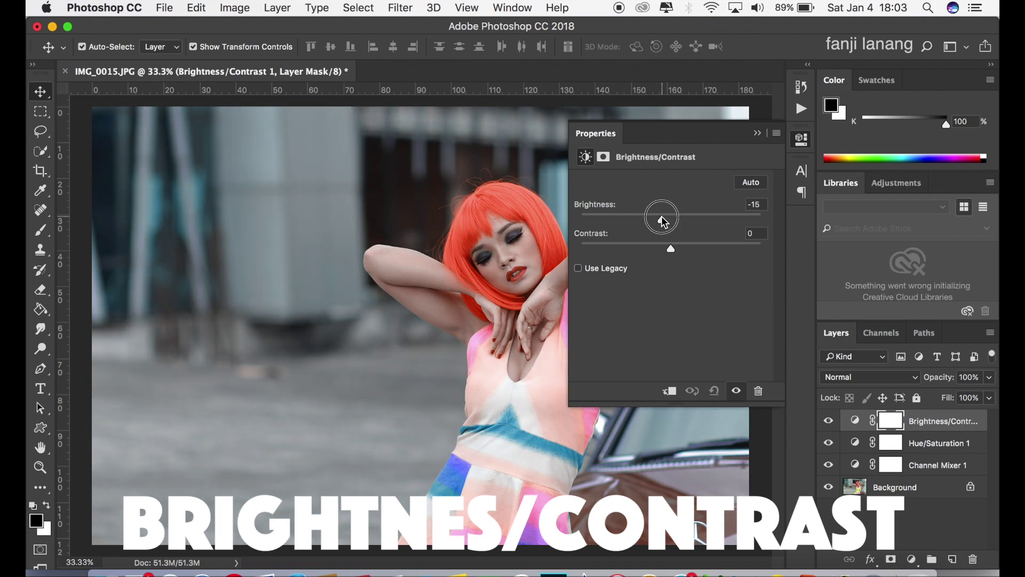
click(685, 247)
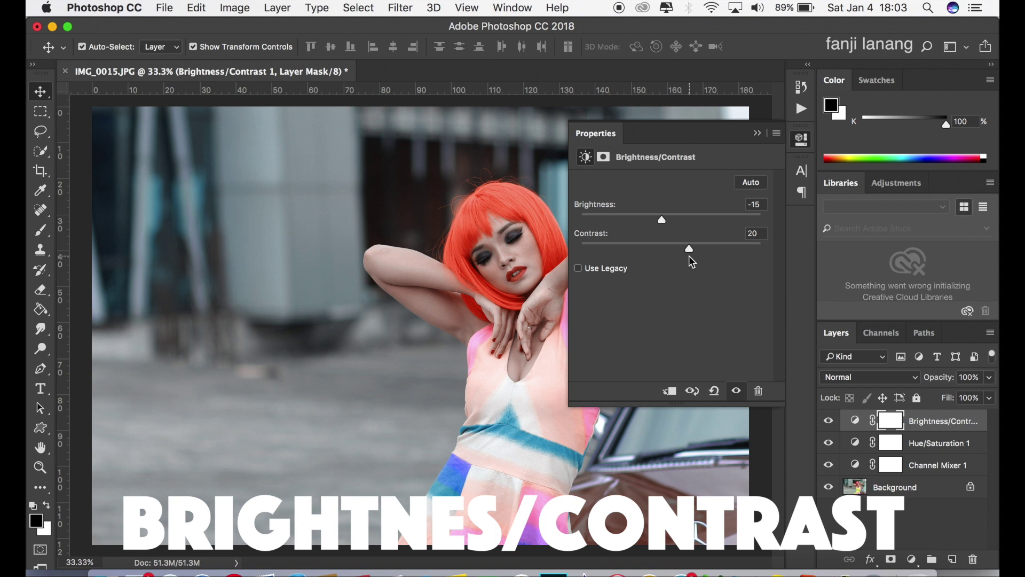
click(758, 134)
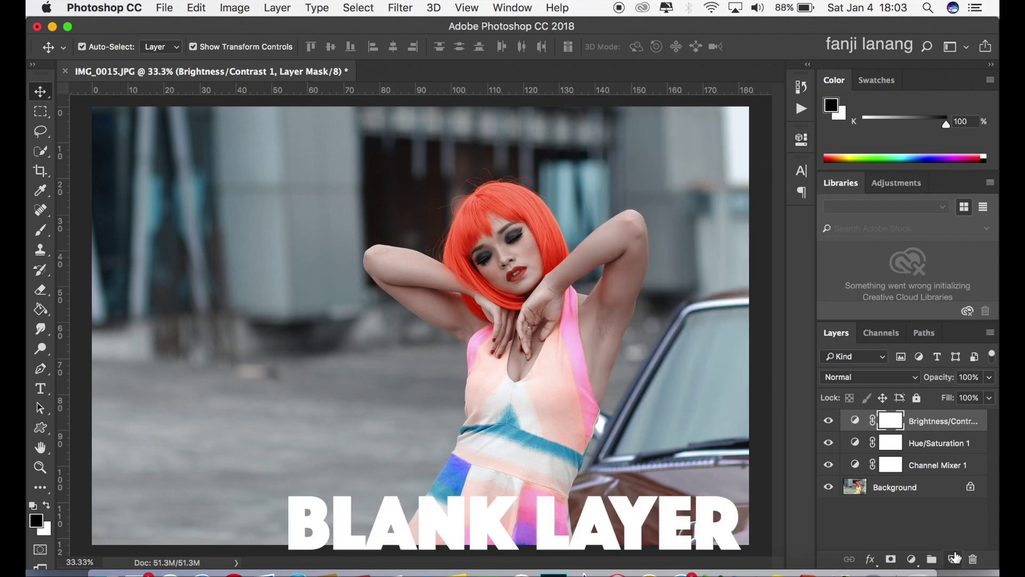
Create a blank layer on top and fill it using Apply Image with the Merged layer source and Normal blending
click(954, 558)
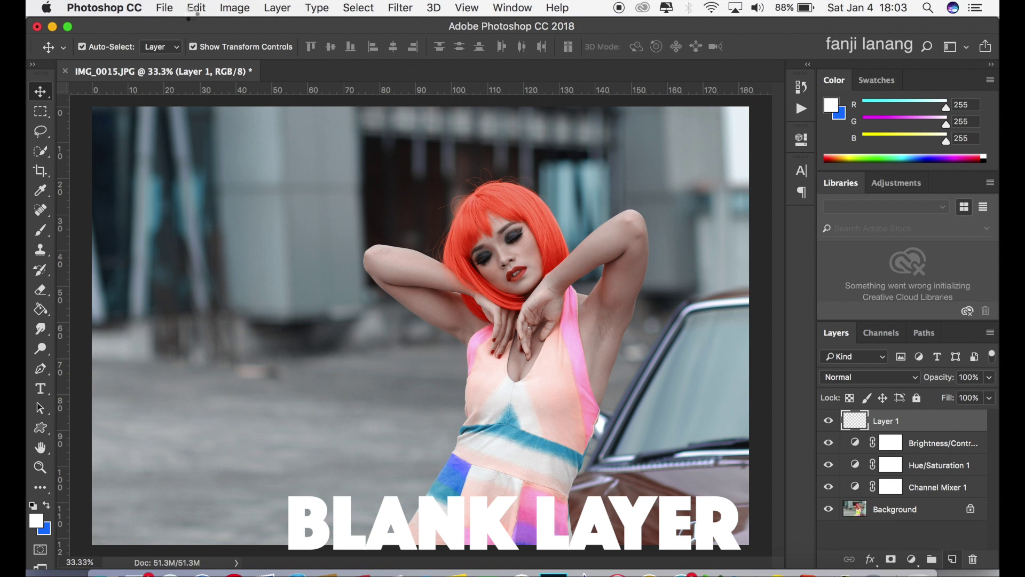
click(231, 9)
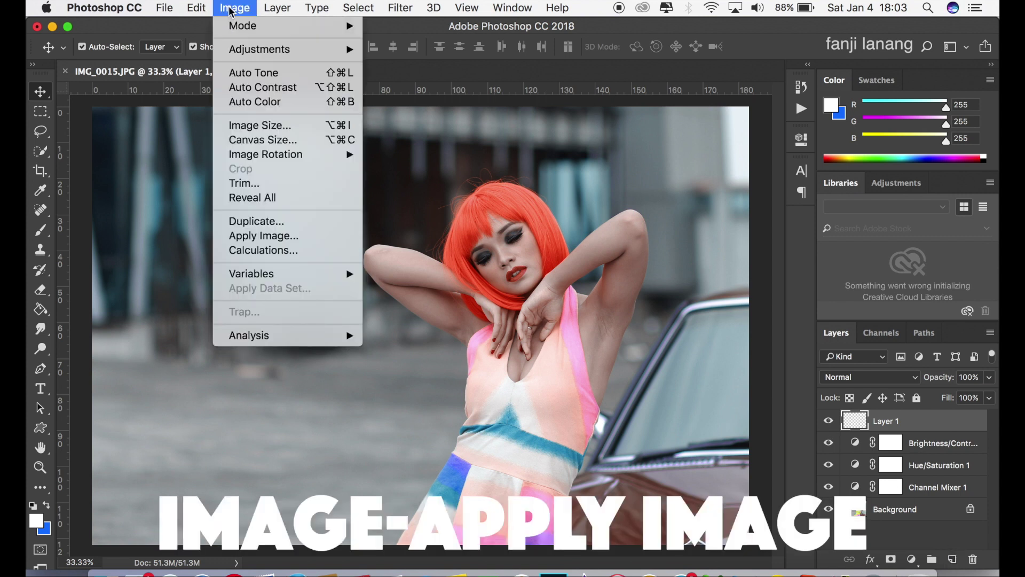
click(267, 235)
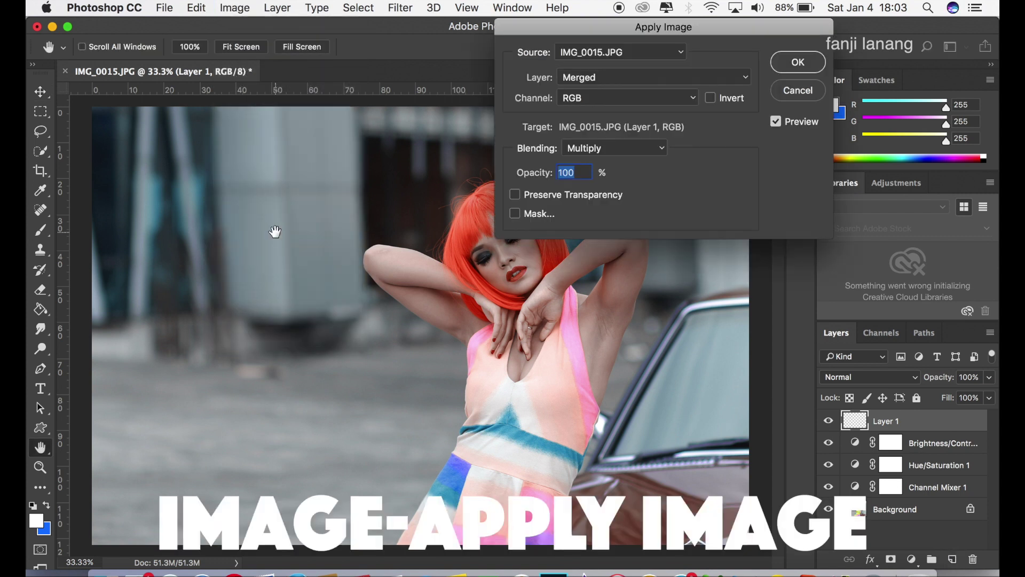
click(652, 79)
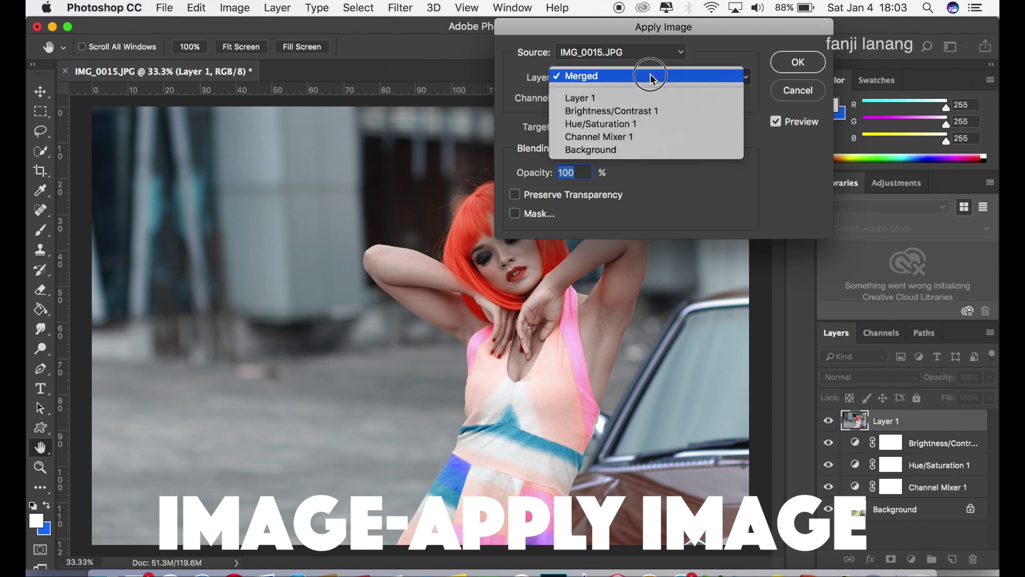
click(655, 78)
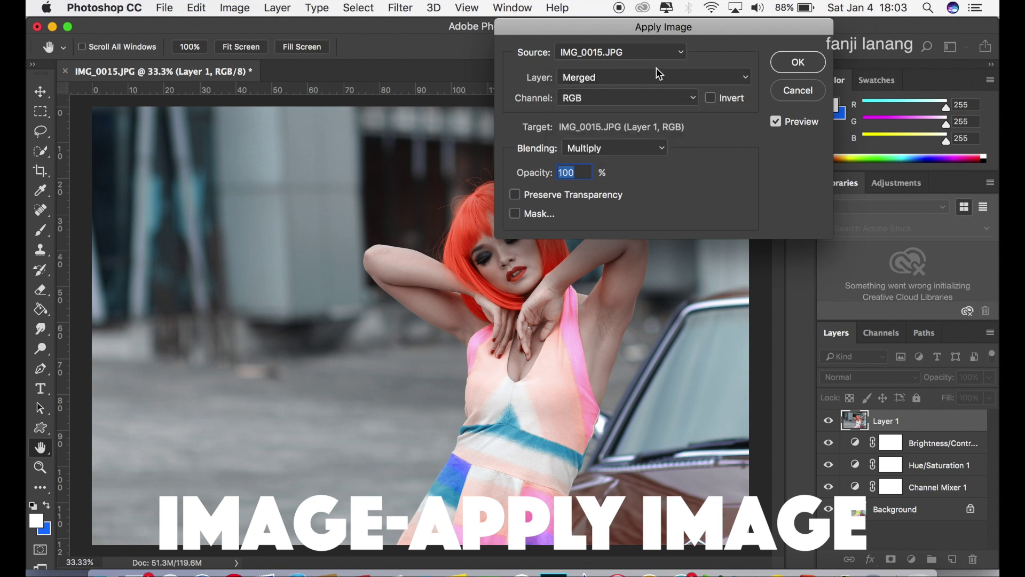
click(661, 148)
click(645, 131)
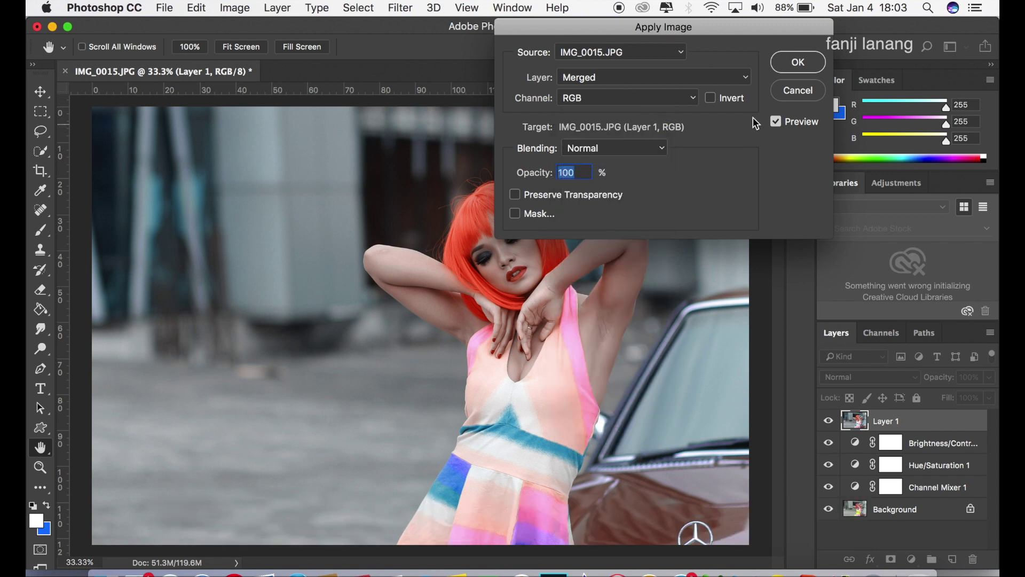
click(798, 63)
click(828, 420)
click(828, 421)
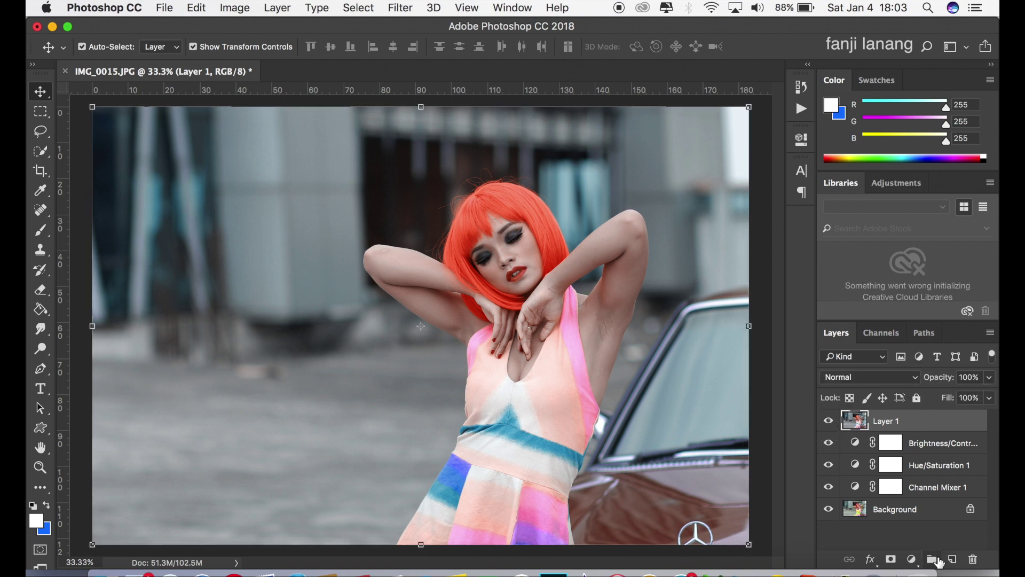
Open the Nik Software Color Efex Pro 4 filter for the merged image layer
click(405, 9)
click(406, 8)
click(405, 9)
click(406, 10)
click(406, 10)
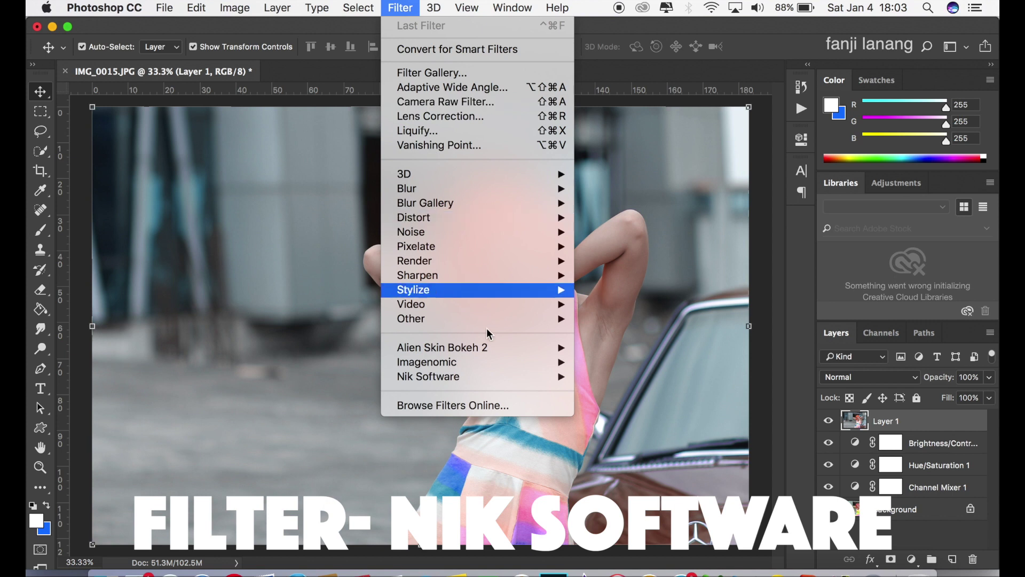
mouse_move(446, 378)
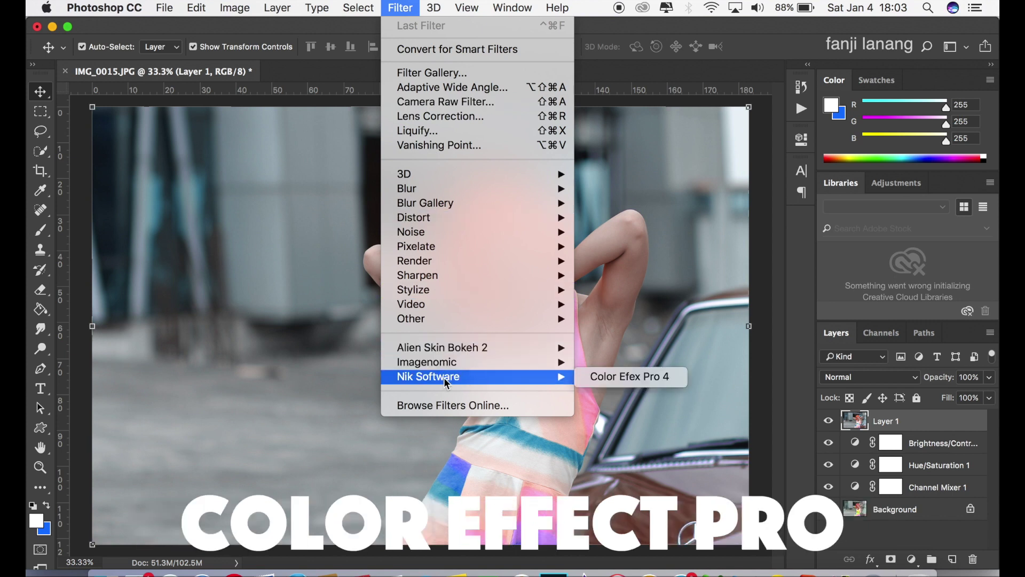
click(613, 378)
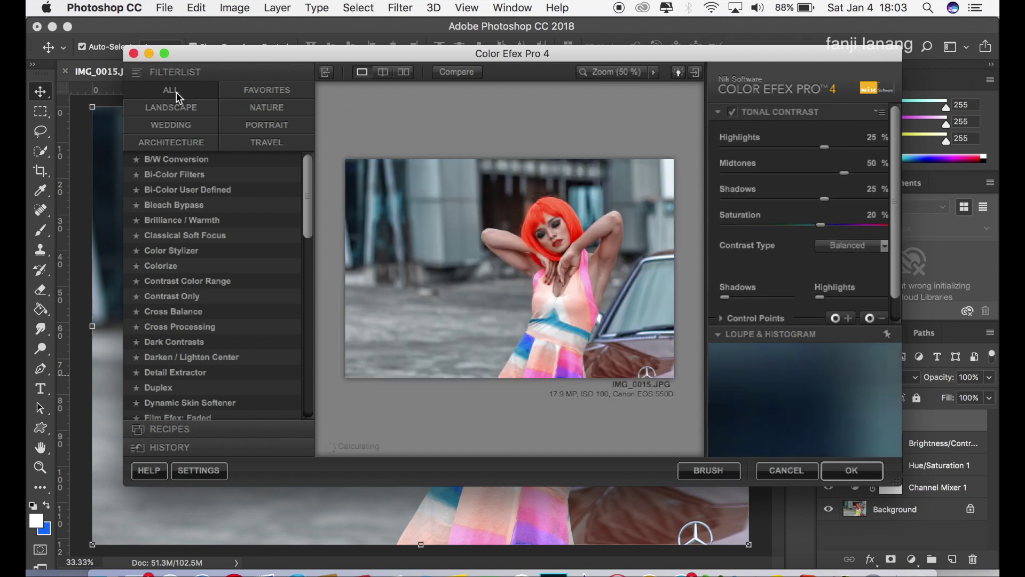
Choose the Tonal Contrast filter from the full filter list and set its contrast type to High Pass
click(176, 91)
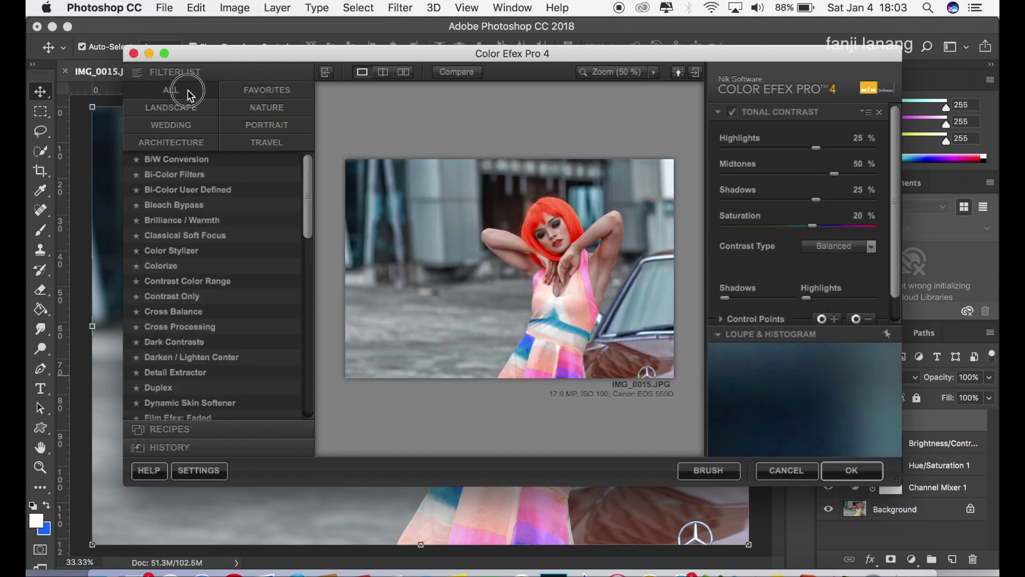
scroll(187, 213, down, 5)
click(185, 210)
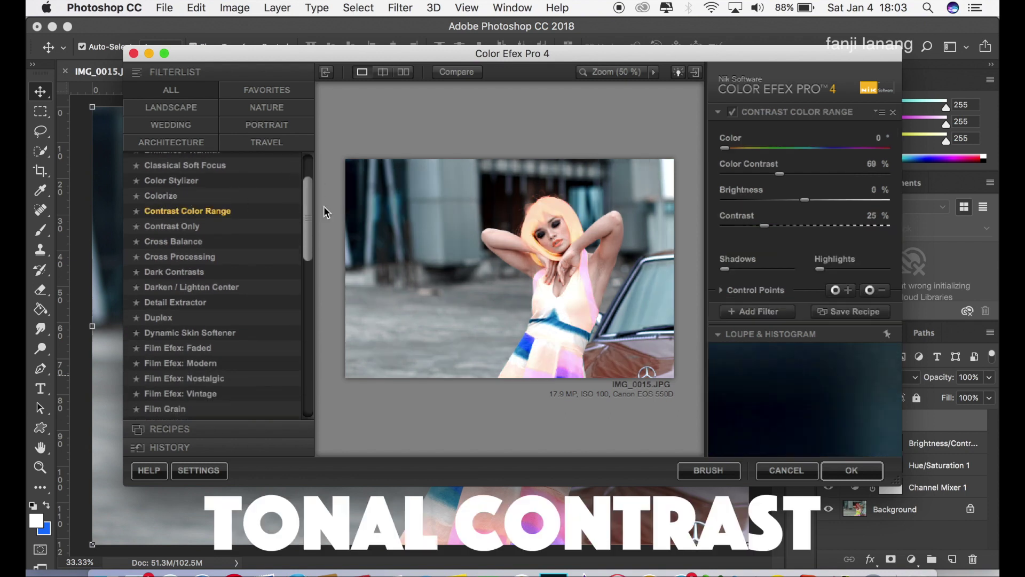
drag(305, 208, 302, 355)
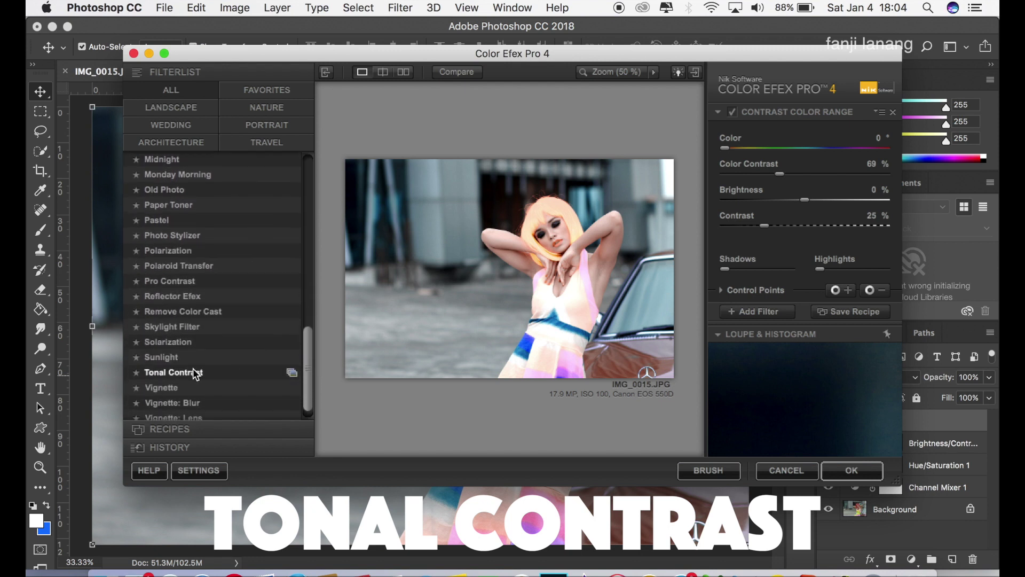
click(193, 372)
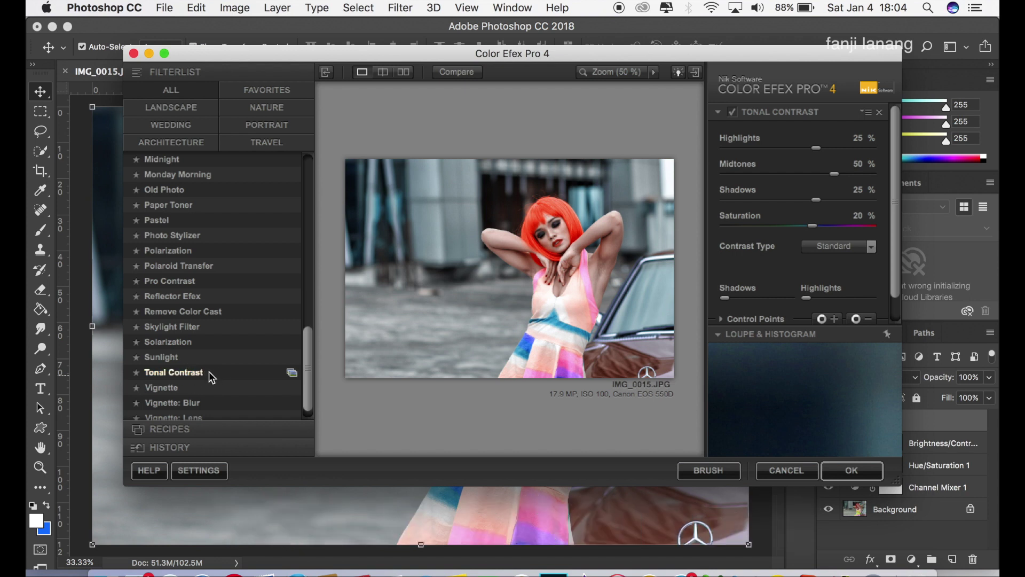
click(836, 253)
click(844, 263)
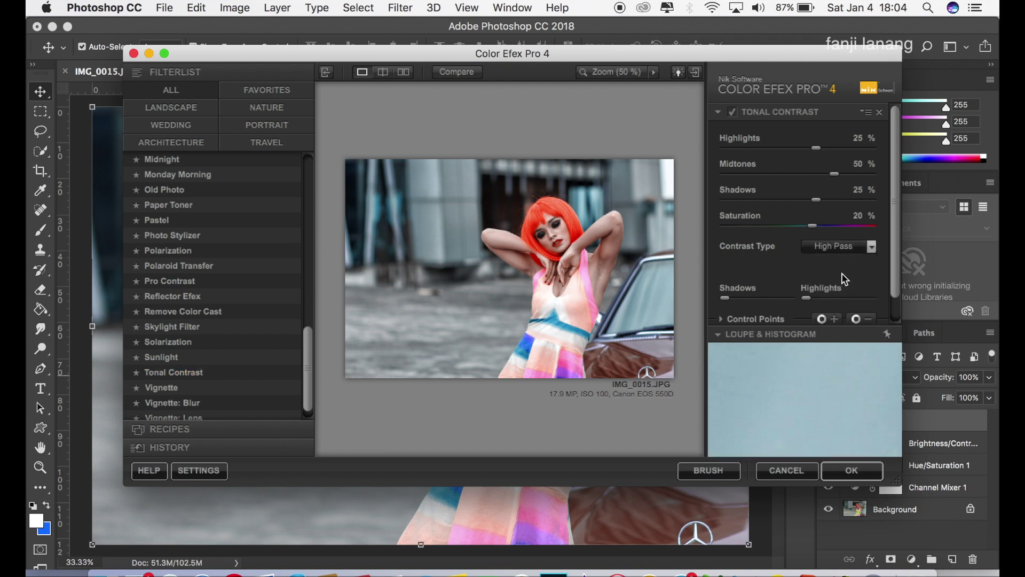
Try the Fine and Balanced contrast types for the Tonal Contrast filter and settle on Strong
click(848, 252)
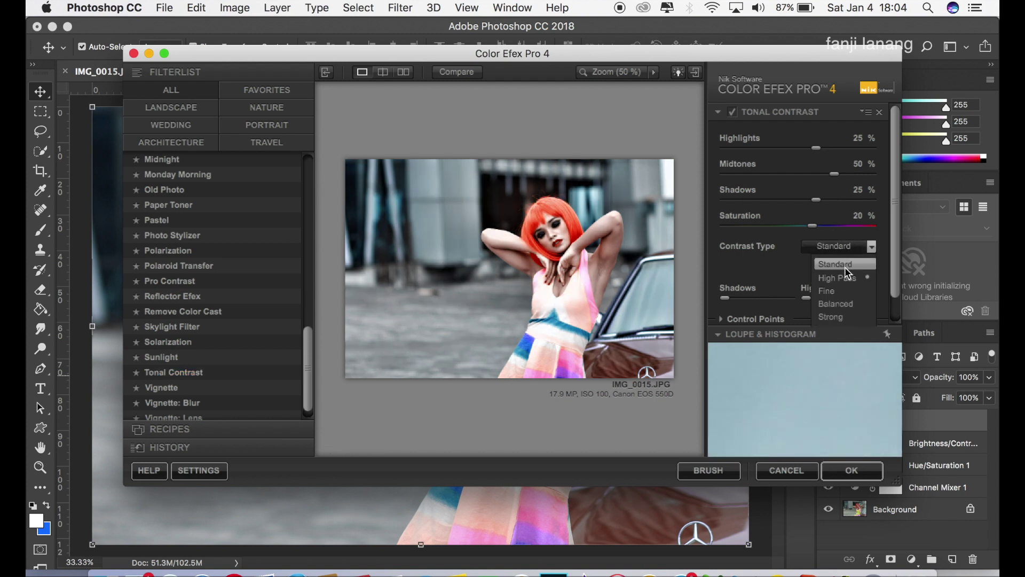
click(844, 288)
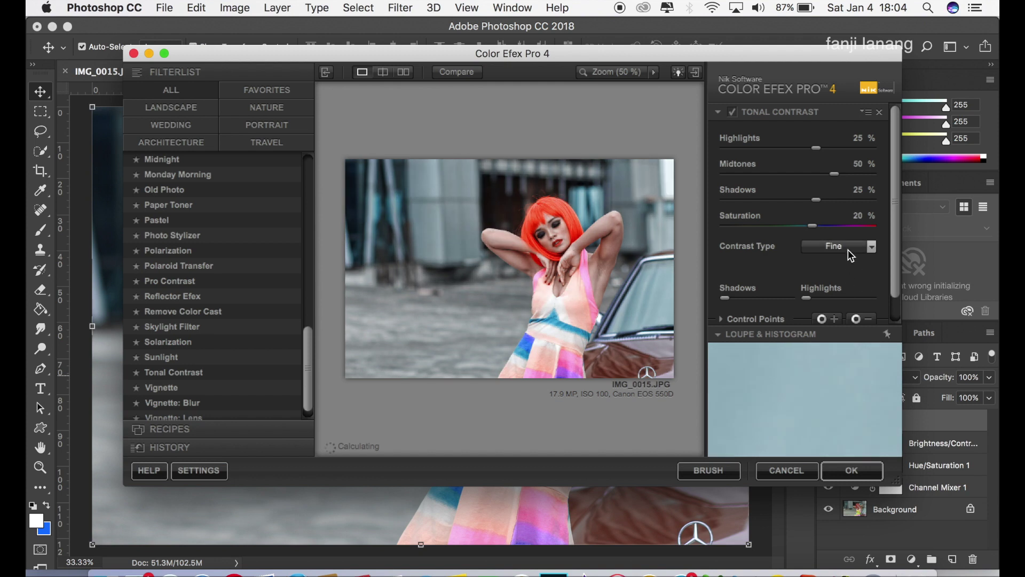
click(848, 249)
click(850, 297)
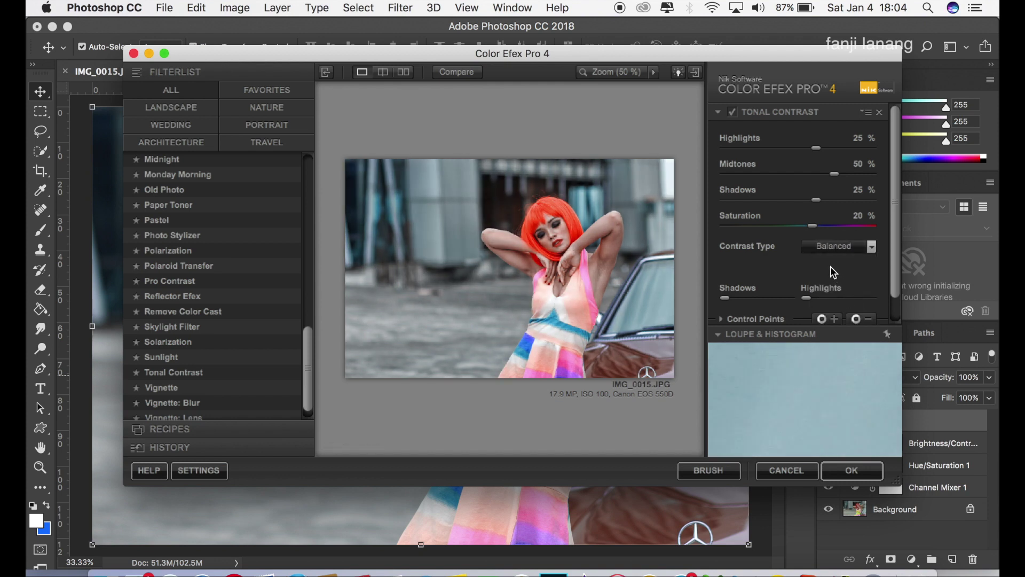
click(830, 246)
click(831, 316)
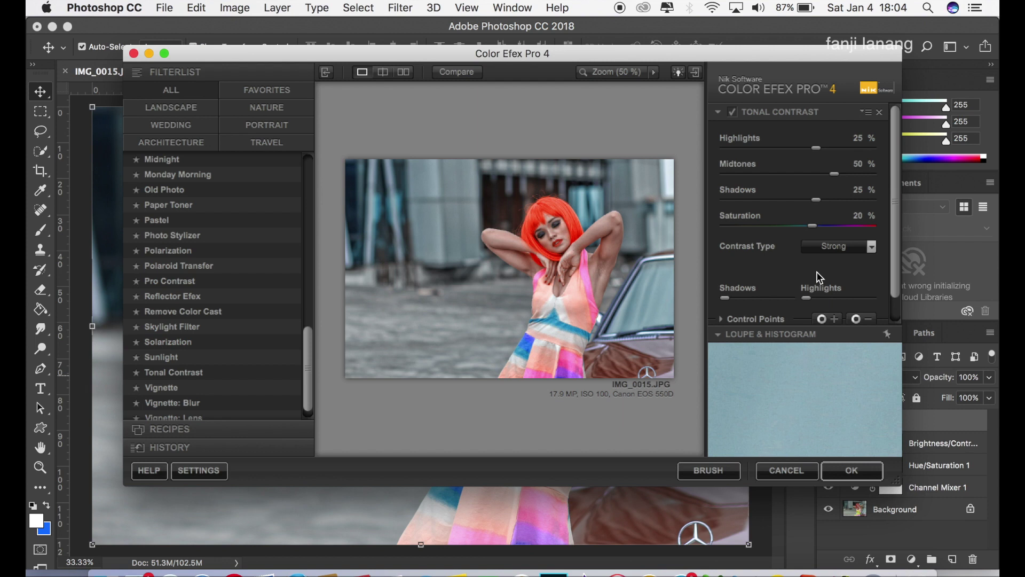
click(828, 249)
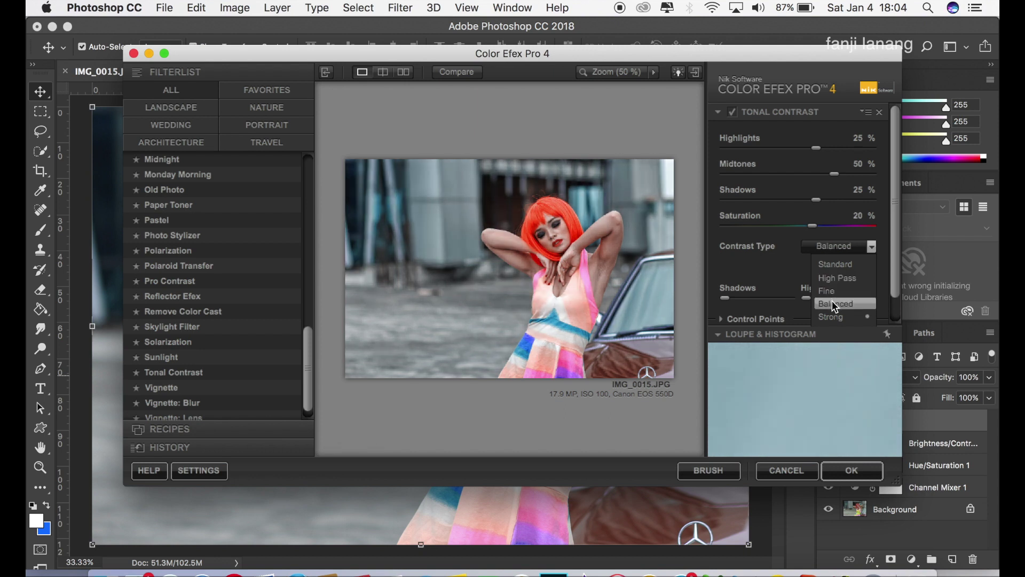
click(835, 317)
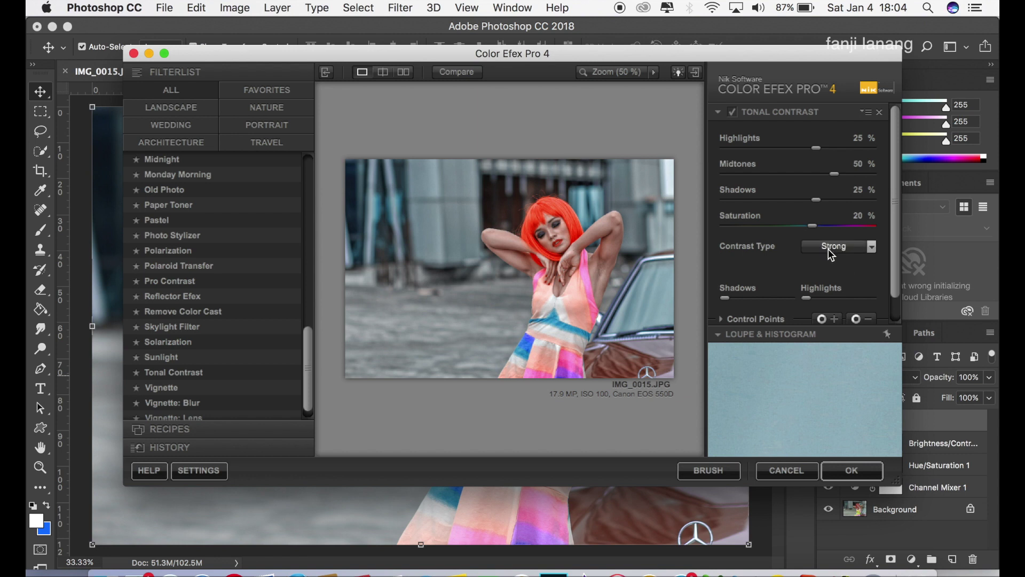
Set the Tonal Contrast saturation to 0%, apply the filter and compare the image with and without the filtered layer
mouse_move(811, 226)
mouse_down()
mouse_move(789, 226)
mouse_move(799, 233)
mouse_up()
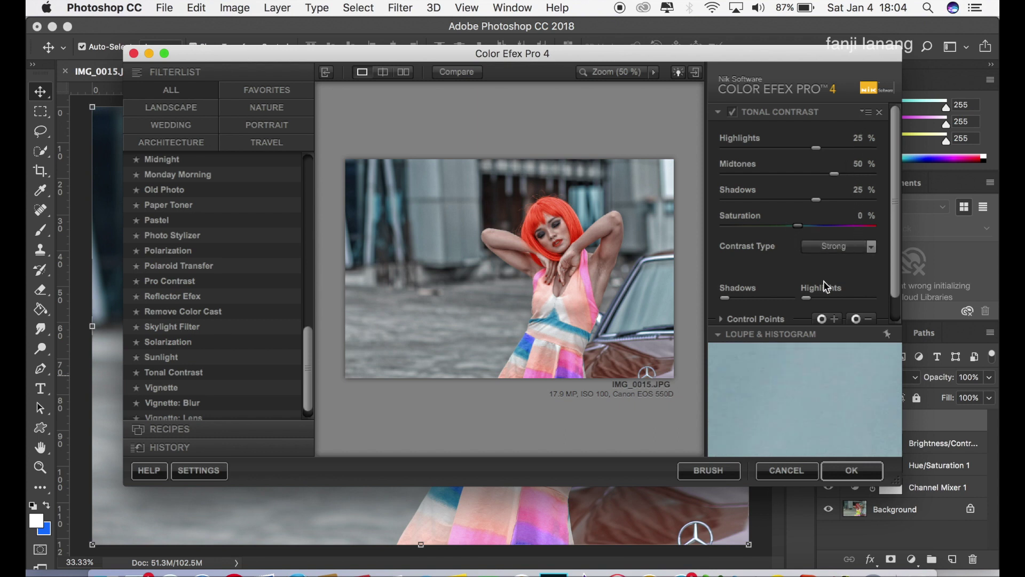
click(852, 473)
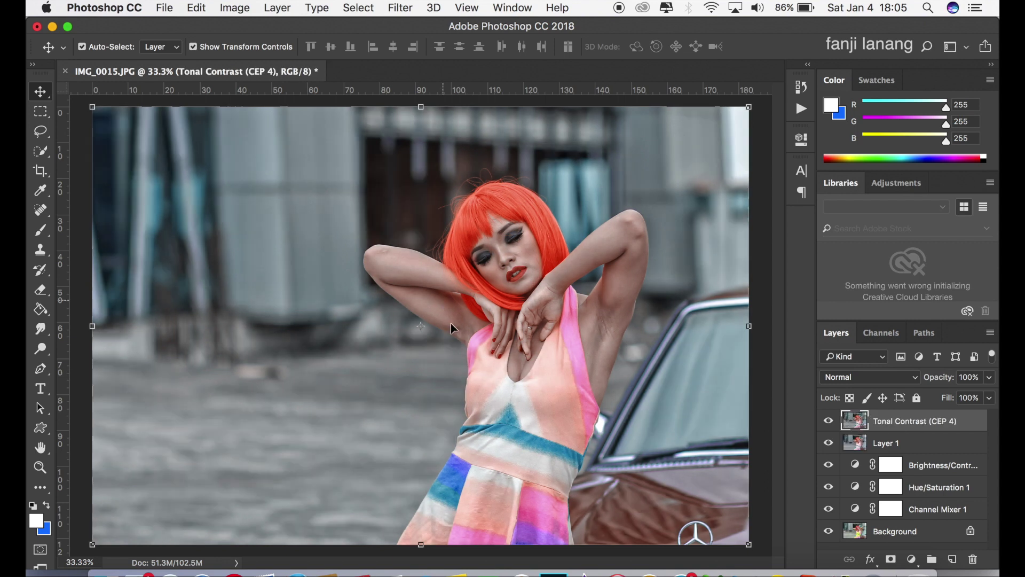
click(829, 421)
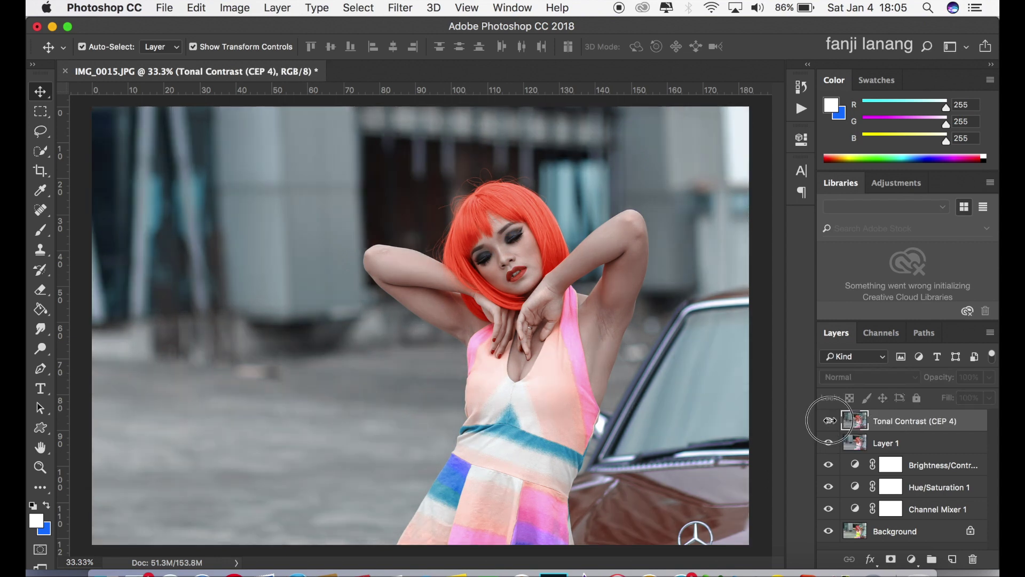
click(830, 422)
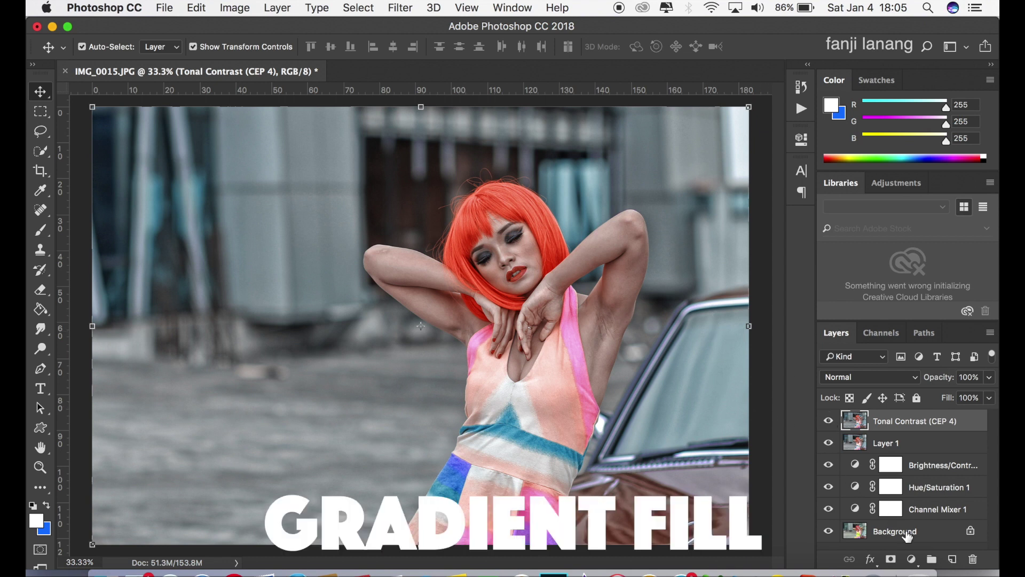
Add a Gradient Fill layer on top with Reverse enabled and the semi-transparent gray gradient preset
click(911, 559)
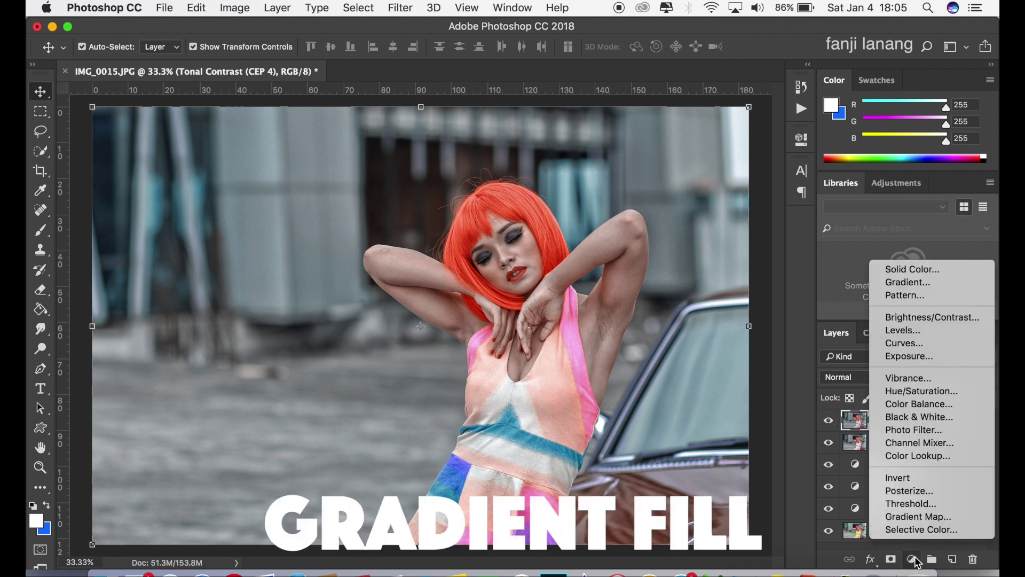
click(948, 284)
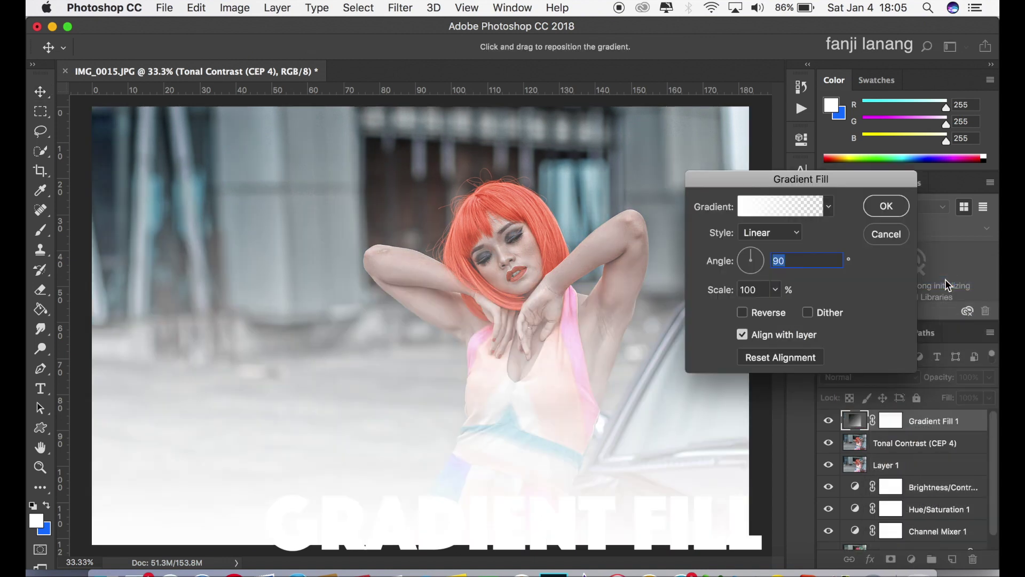
click(761, 310)
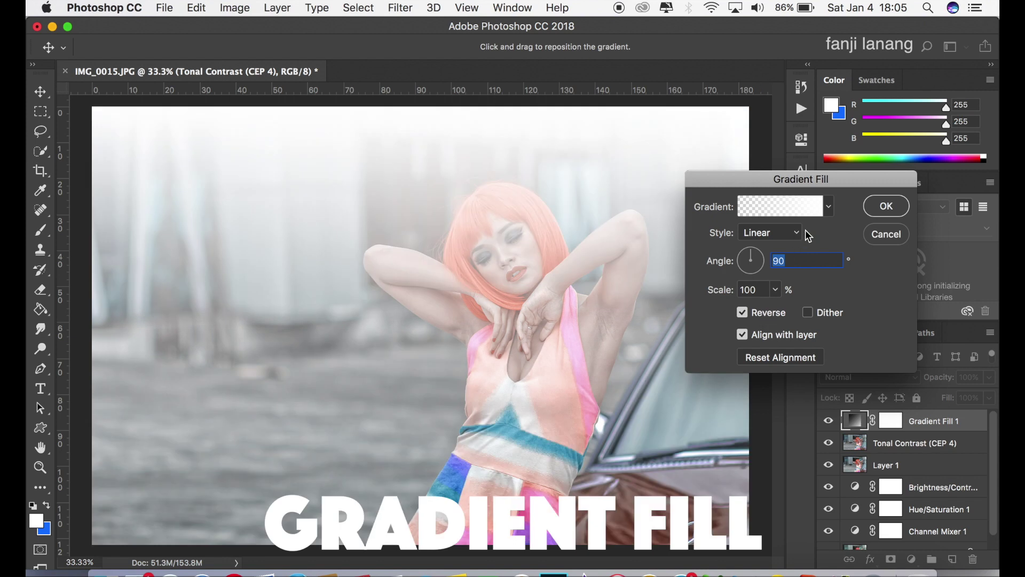
click(827, 207)
click(781, 287)
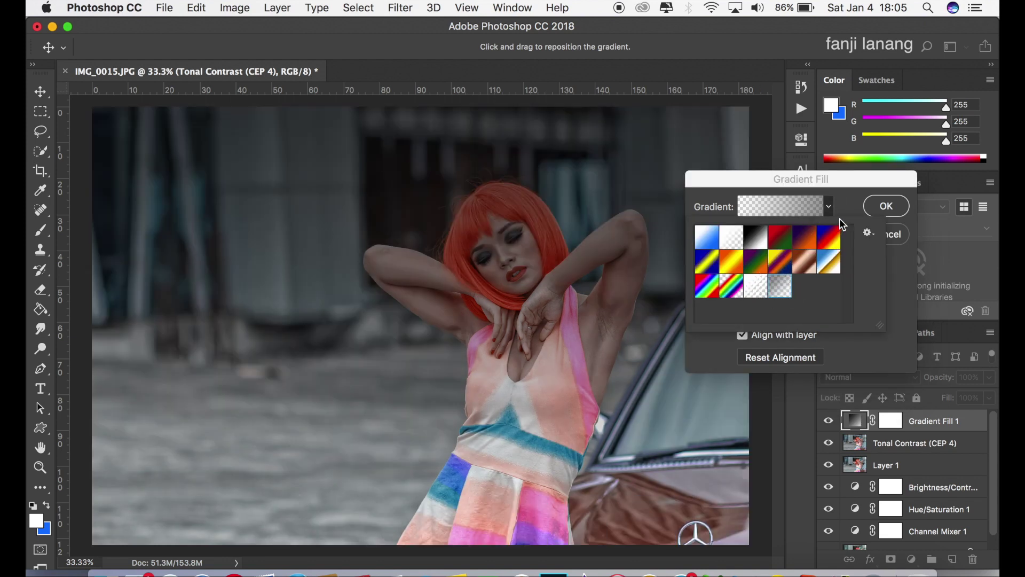
click(862, 188)
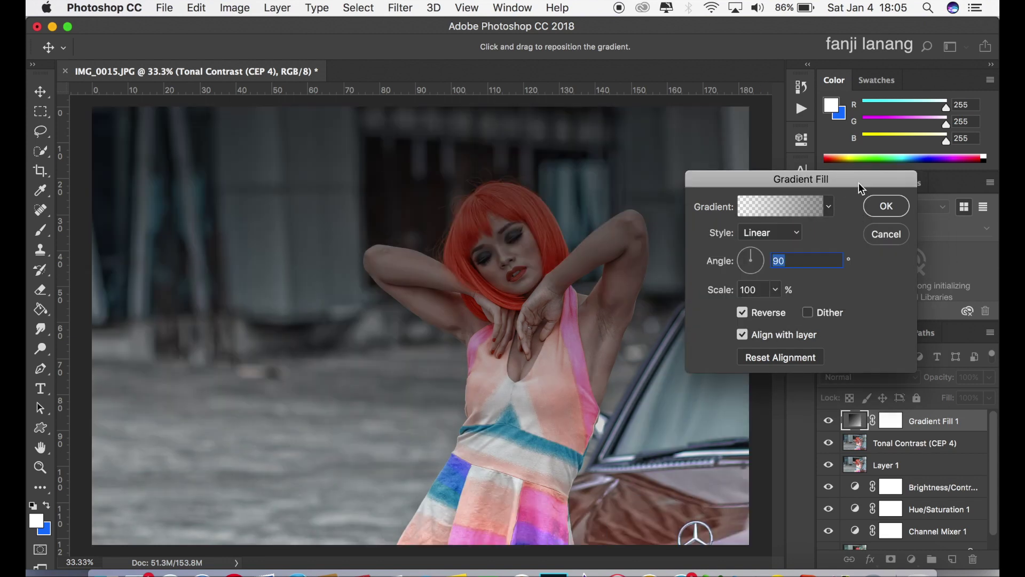
Make the gradient fill Radial, centered near the woman's face, with angle 42.71° and scale 166%, apply it and compare before and after
click(782, 233)
click(782, 245)
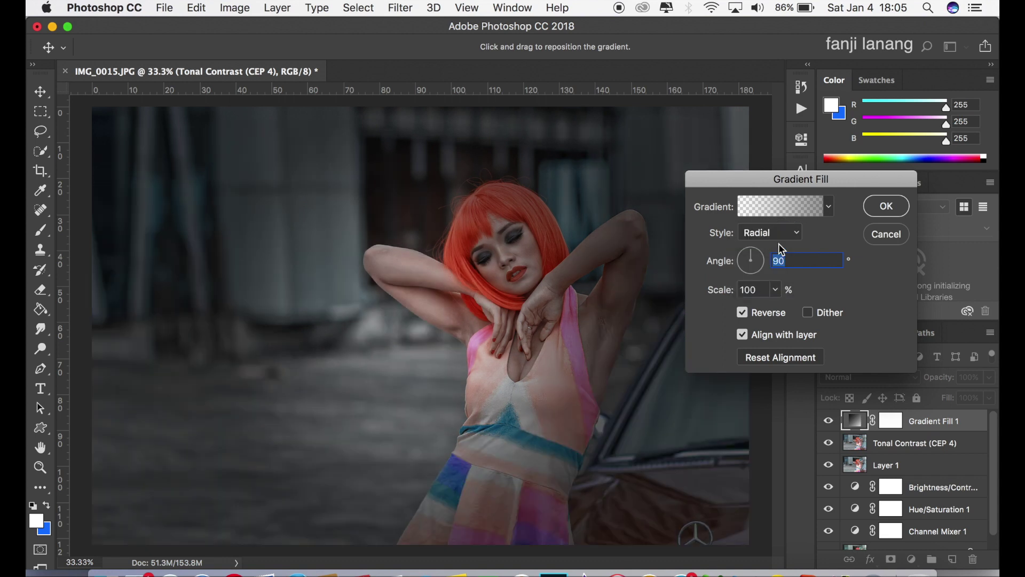
drag(434, 320, 509, 278)
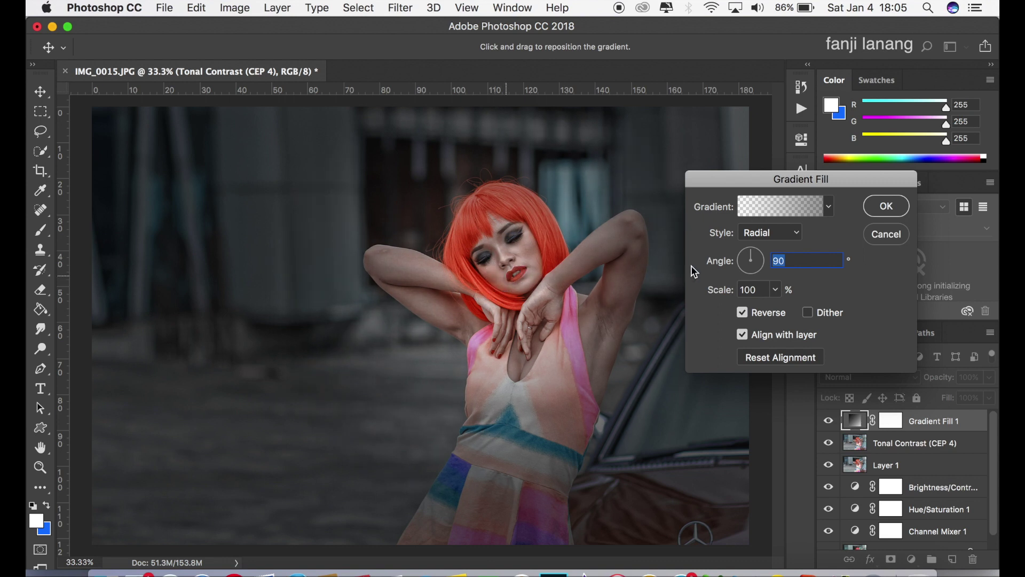
drag(748, 261, 762, 258)
click(774, 290)
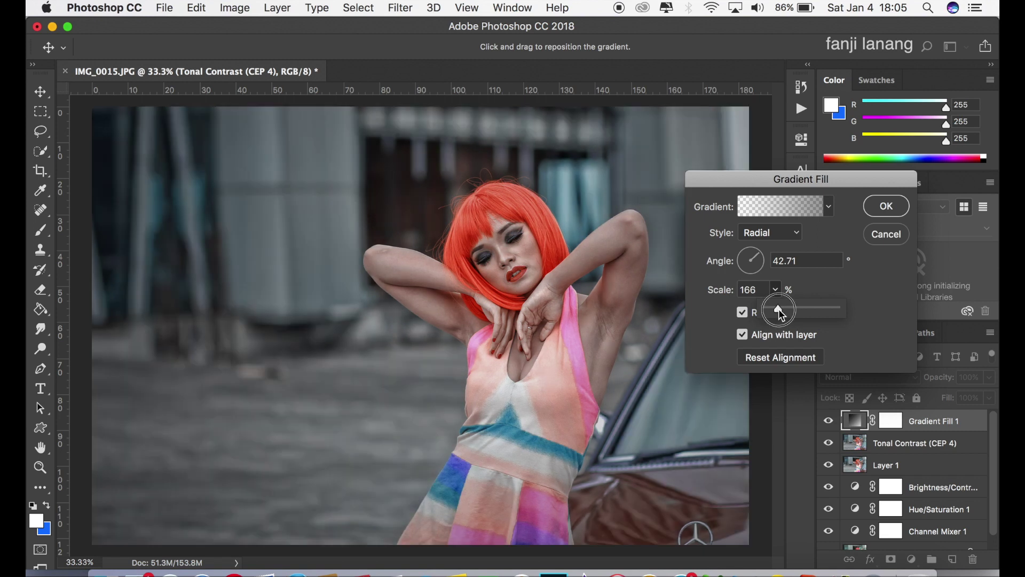
drag(779, 309, 776, 307)
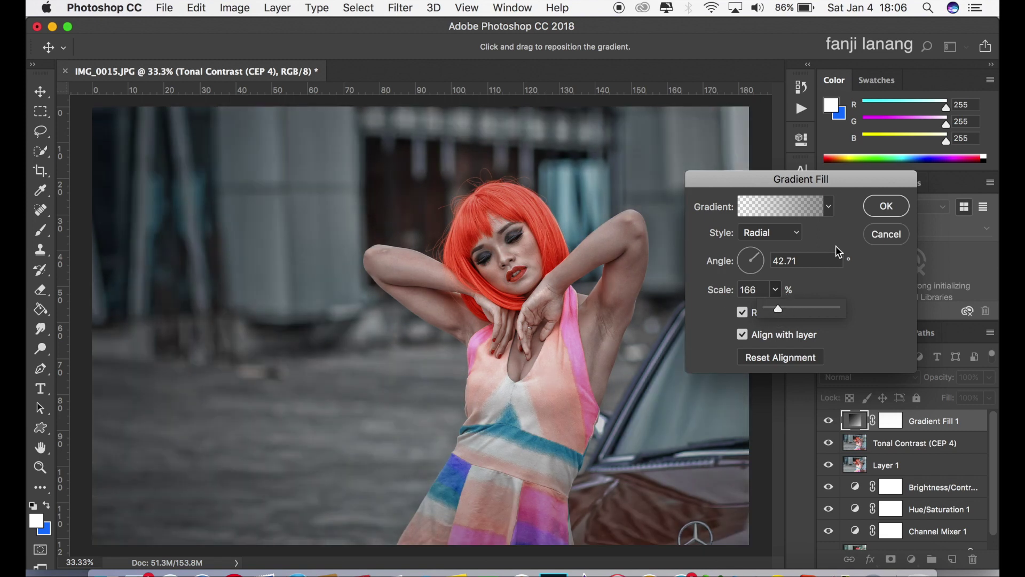
click(873, 211)
click(873, 209)
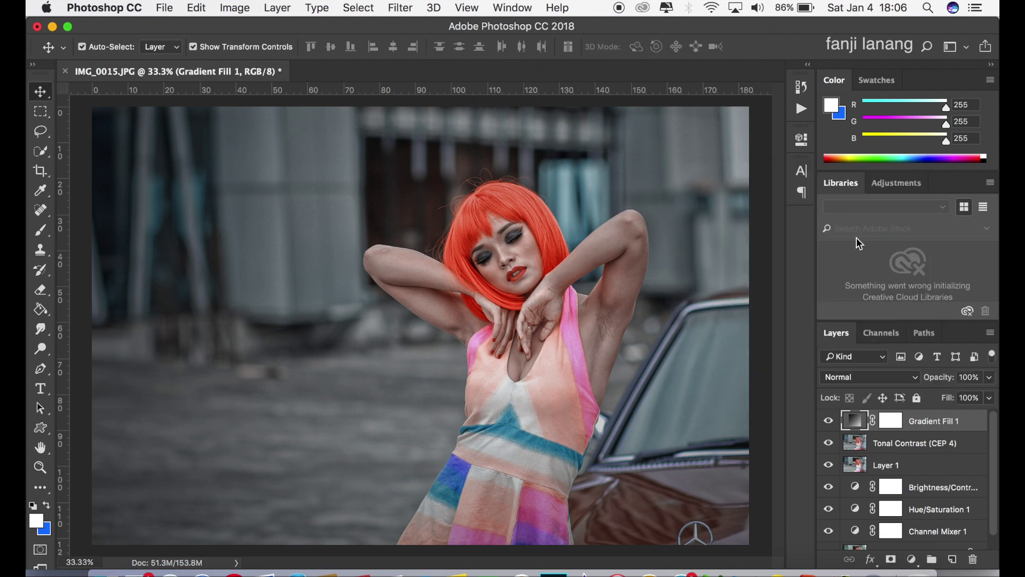
click(828, 421)
click(828, 422)
Add a Brightness/Contrast adjustment layer above the gradient fill with Contrast 35
click(913, 559)
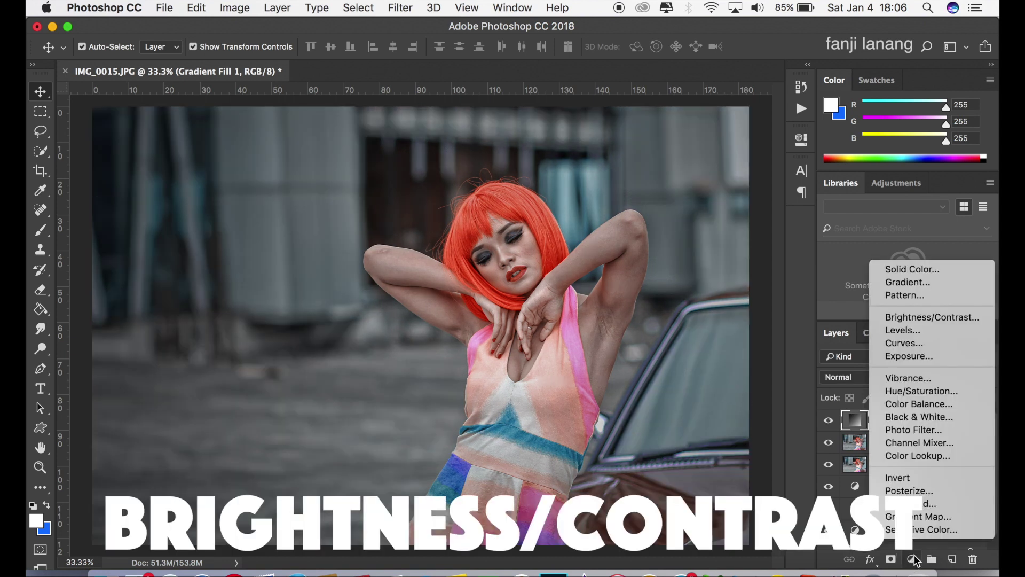
click(937, 319)
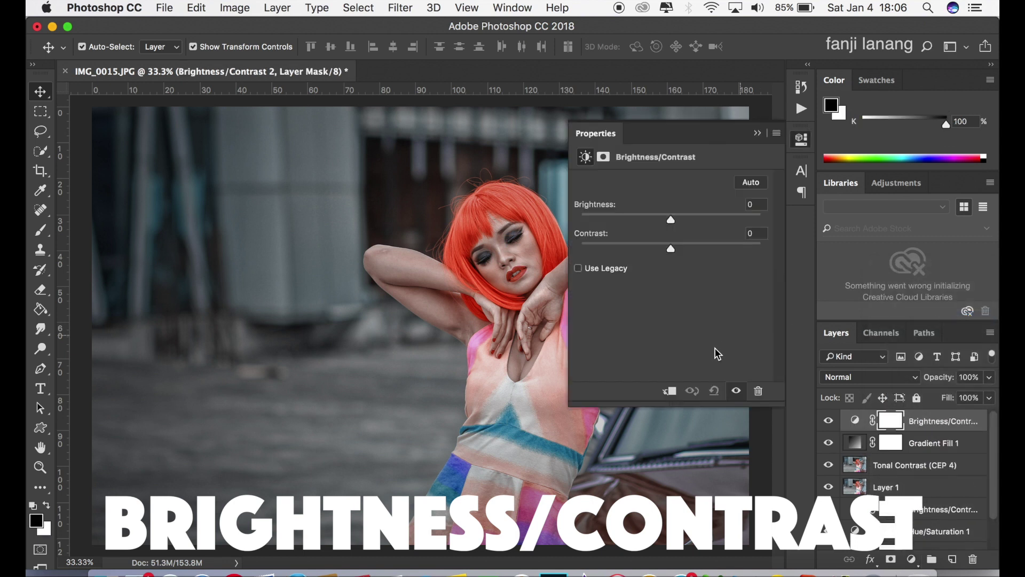
drag(689, 243, 703, 245)
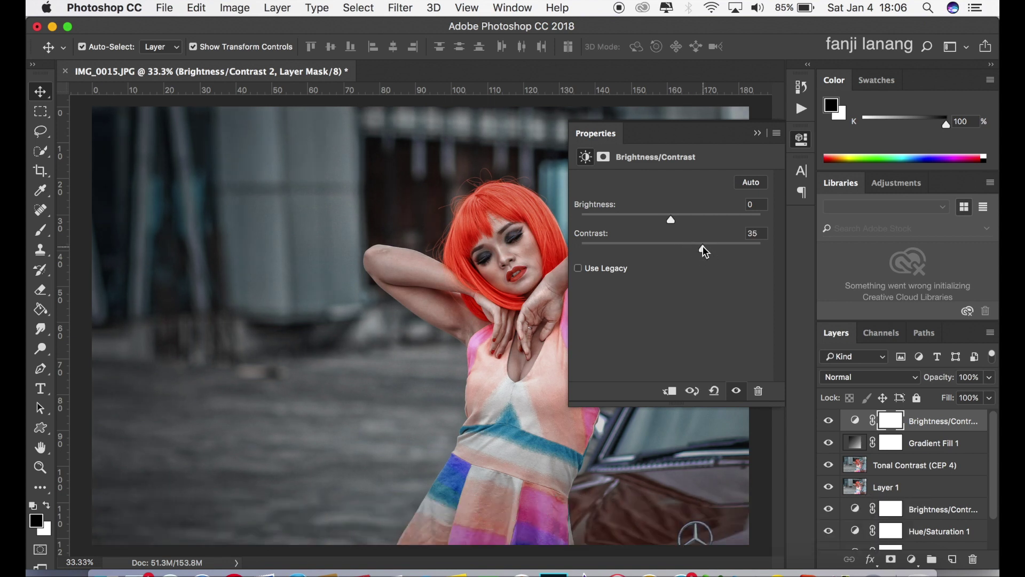
click(759, 134)
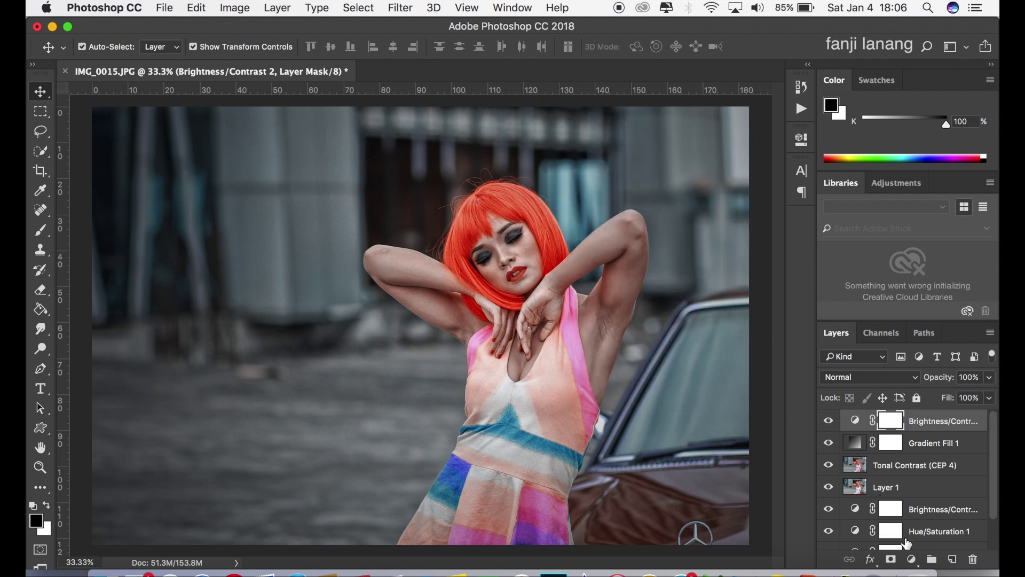
Add a Hue/Saturation adjustment layer with Hue +5 and compare the image with and without it
click(918, 565)
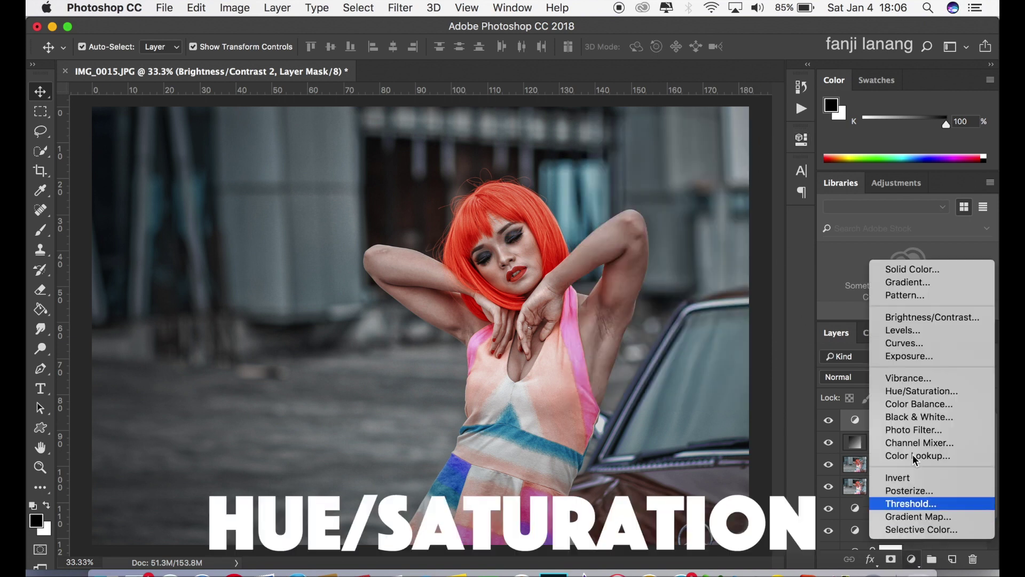
click(931, 396)
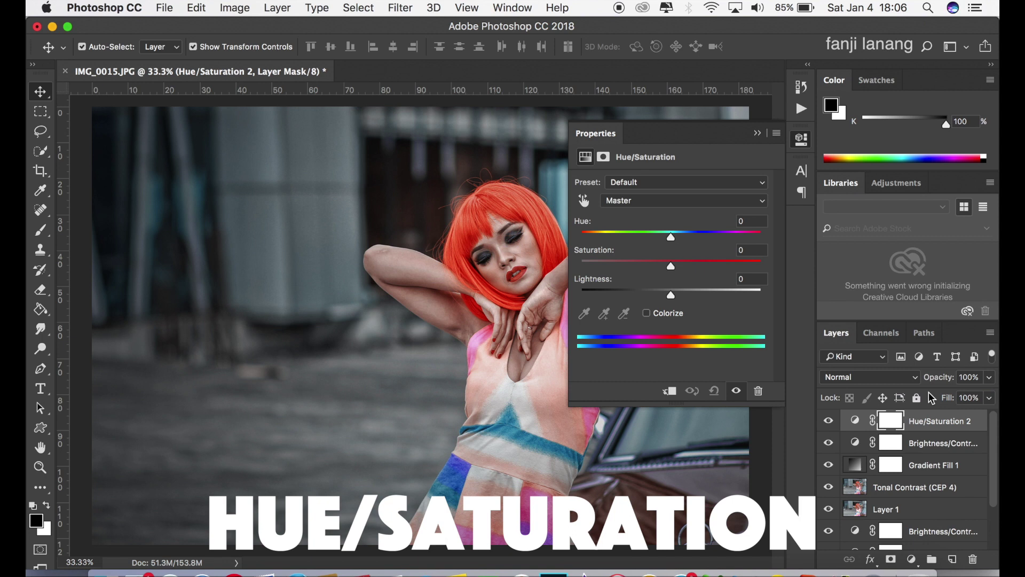
drag(675, 237, 675, 235)
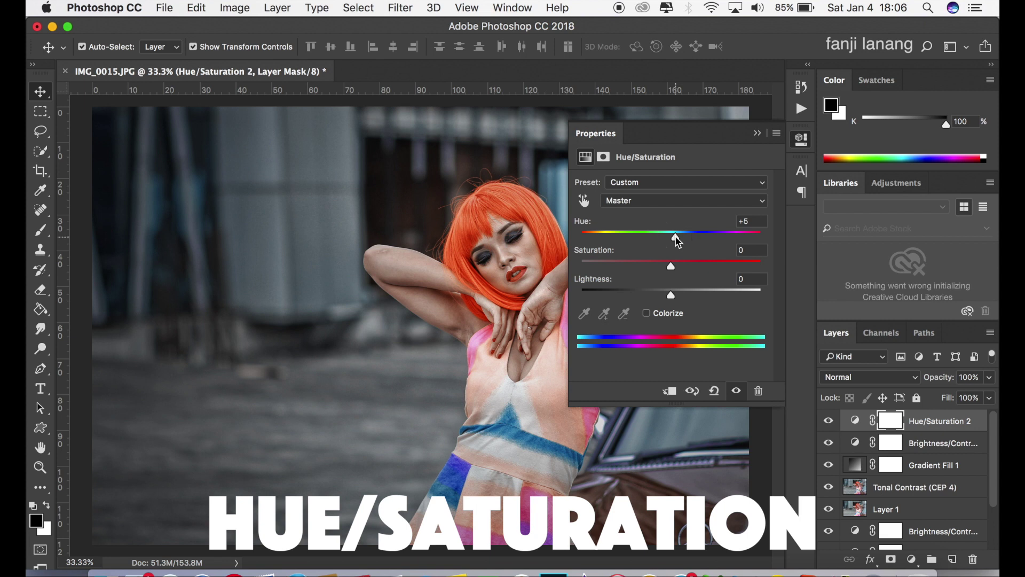
click(757, 133)
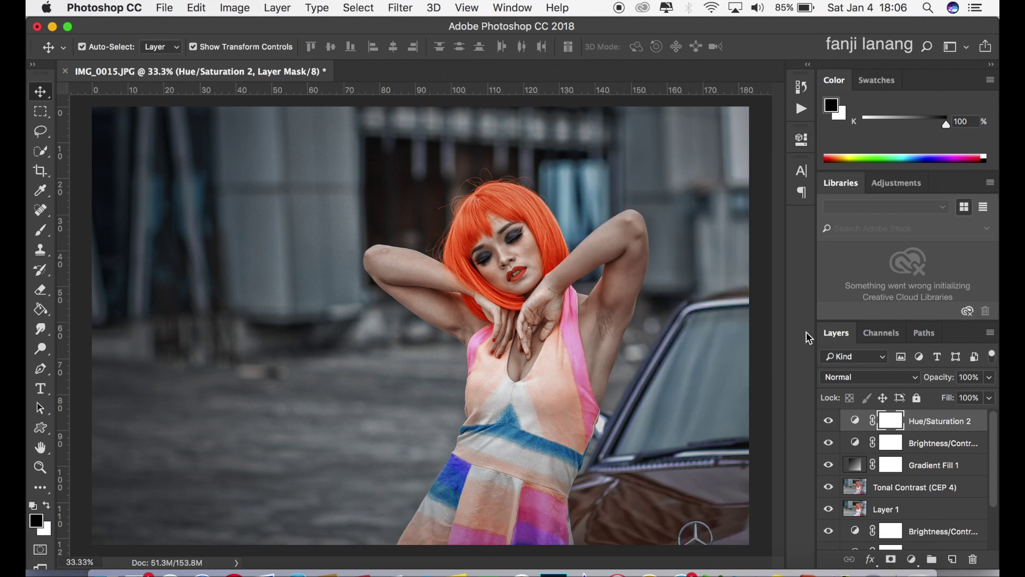
click(829, 420)
click(829, 421)
Add a blank layer on top and stamp a white signature in the photo's lower-left corner using the signature brush at 600 px
key(super+minus)
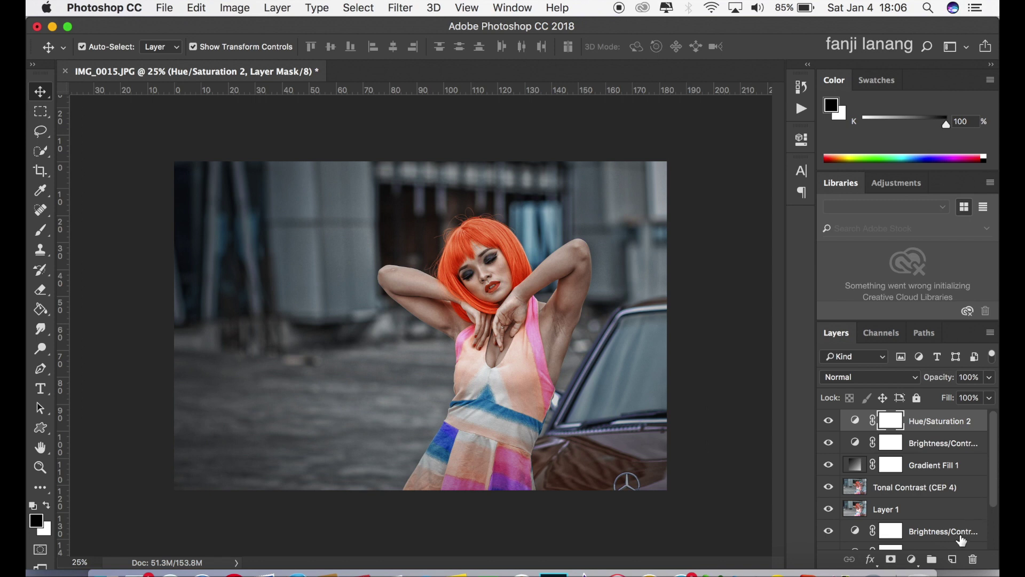
click(952, 559)
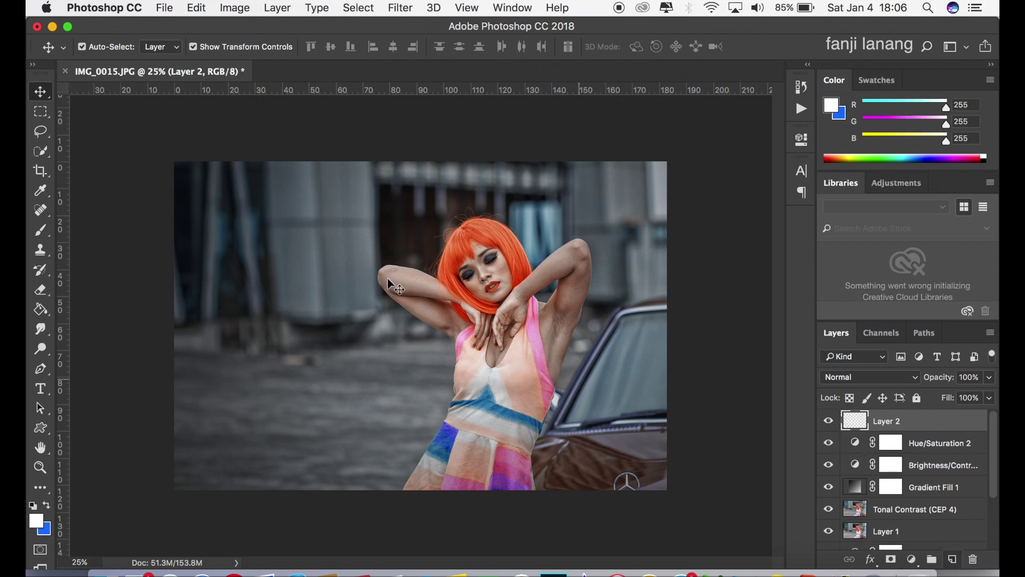
click(39, 231)
click(94, 48)
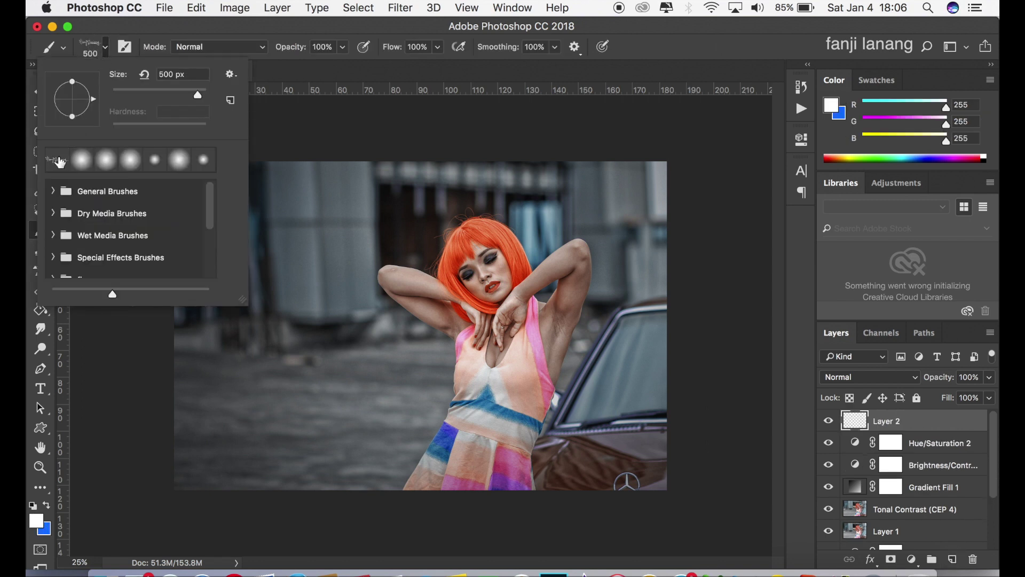
click(746, 42)
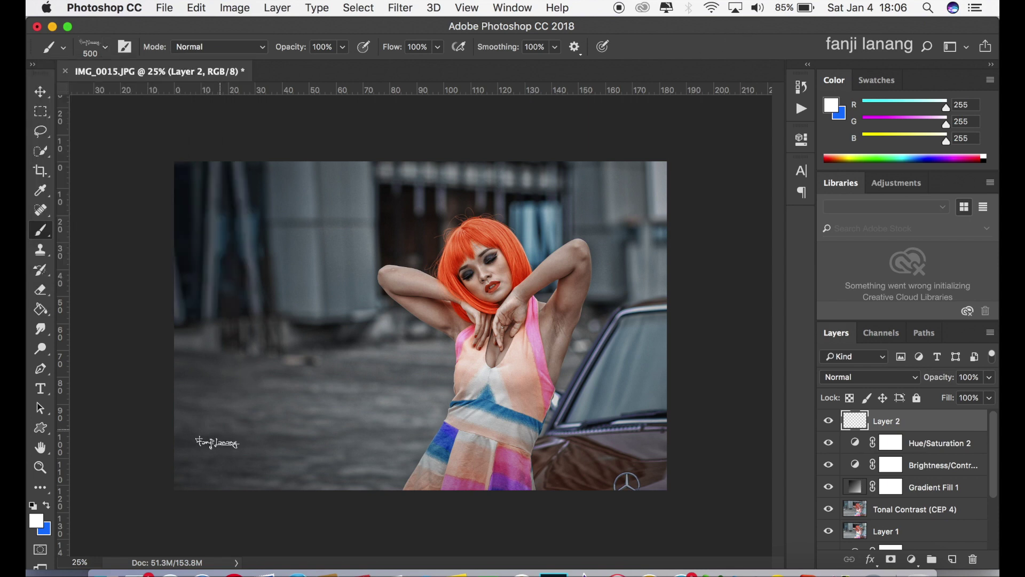
key(bracketright)
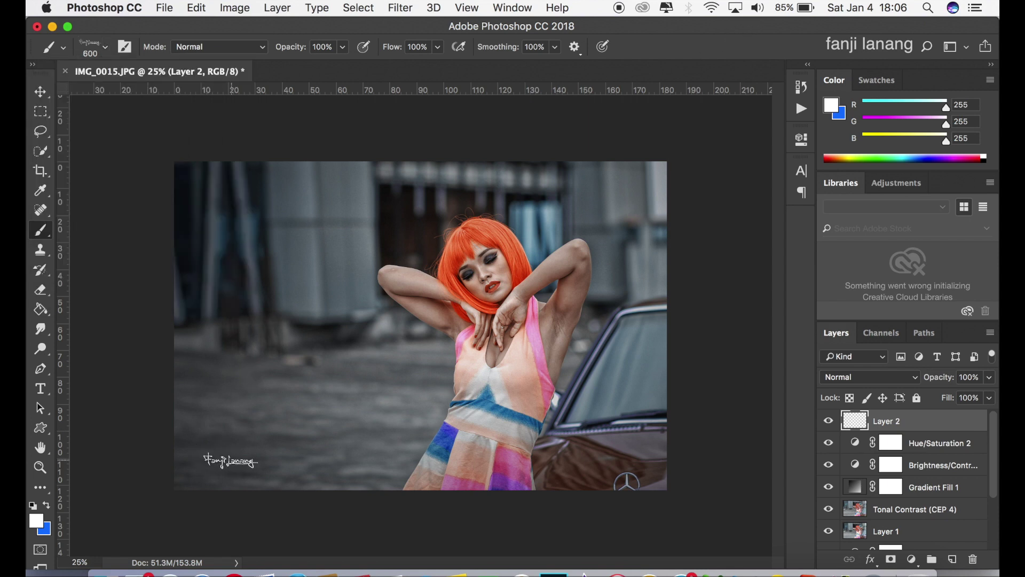
click(218, 471)
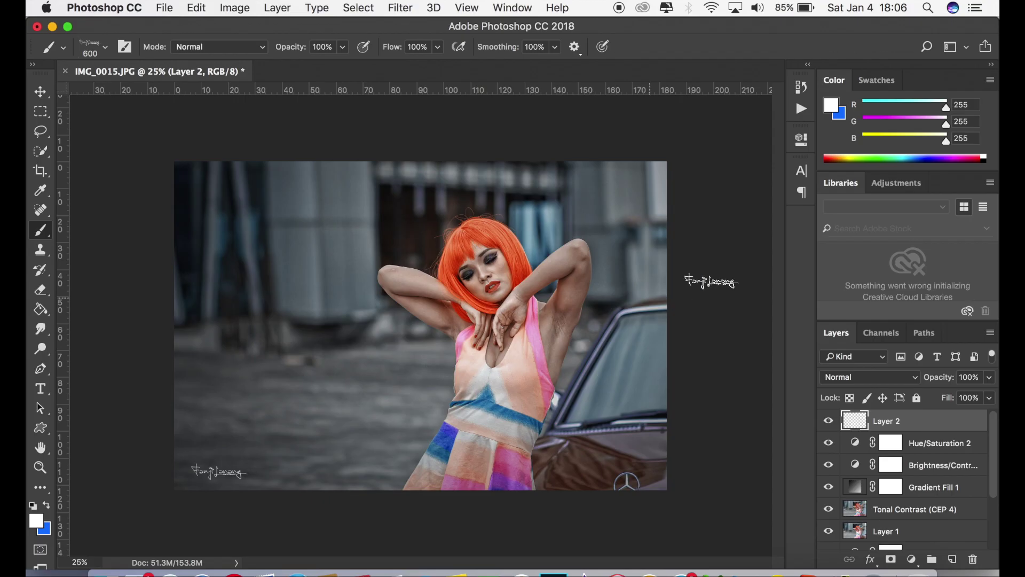